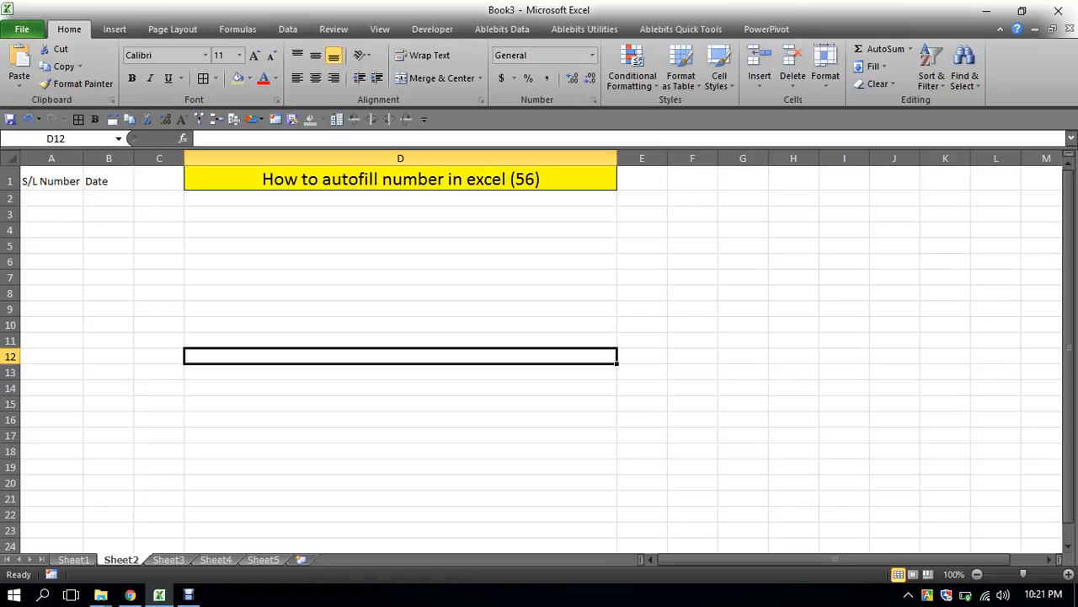
- Enter 1 in cell A2 and 2 in cell A3 under the S/L Number heading
left_click(51, 198)
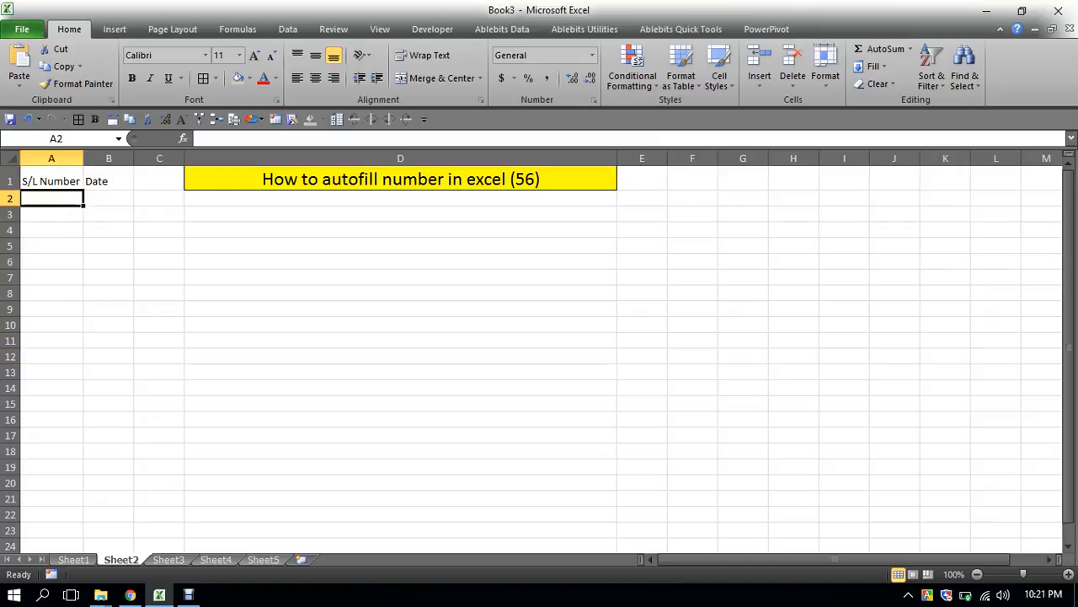
type("1")
key("Return")
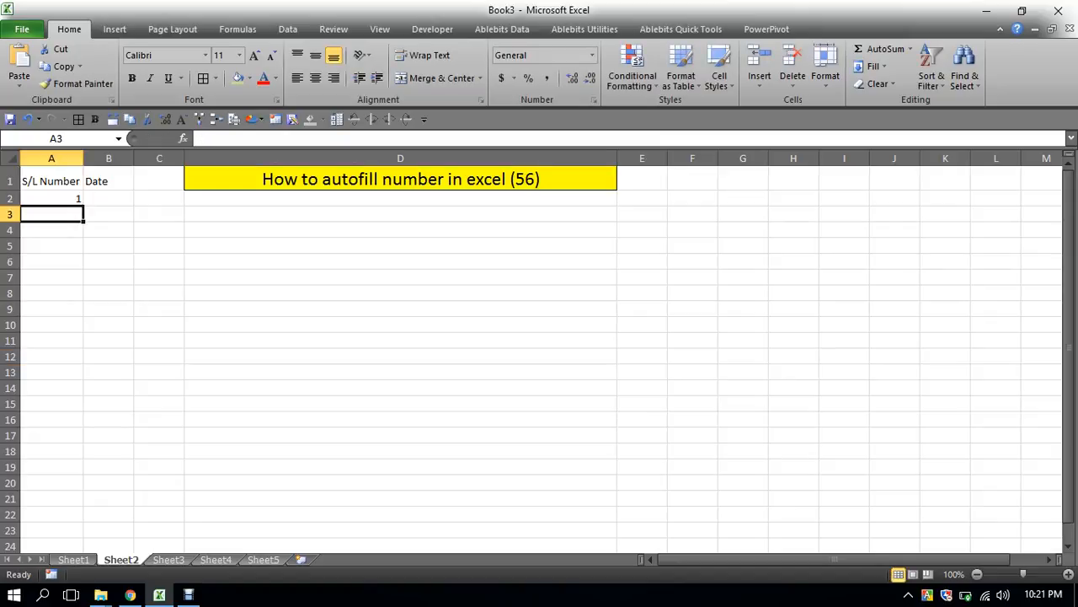
type("2")
left_click(108, 340)
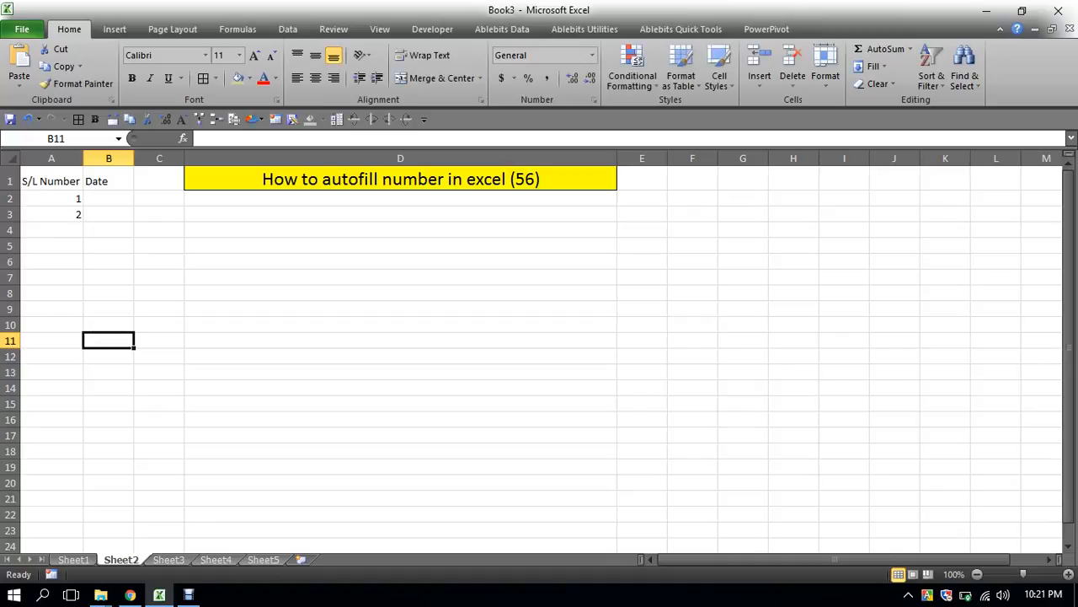
- Extend the number pattern in A2:A3 down to cell A21 with the fill handle and dismiss the low-battery notice
left_click_drag(51, 198, 51, 214)
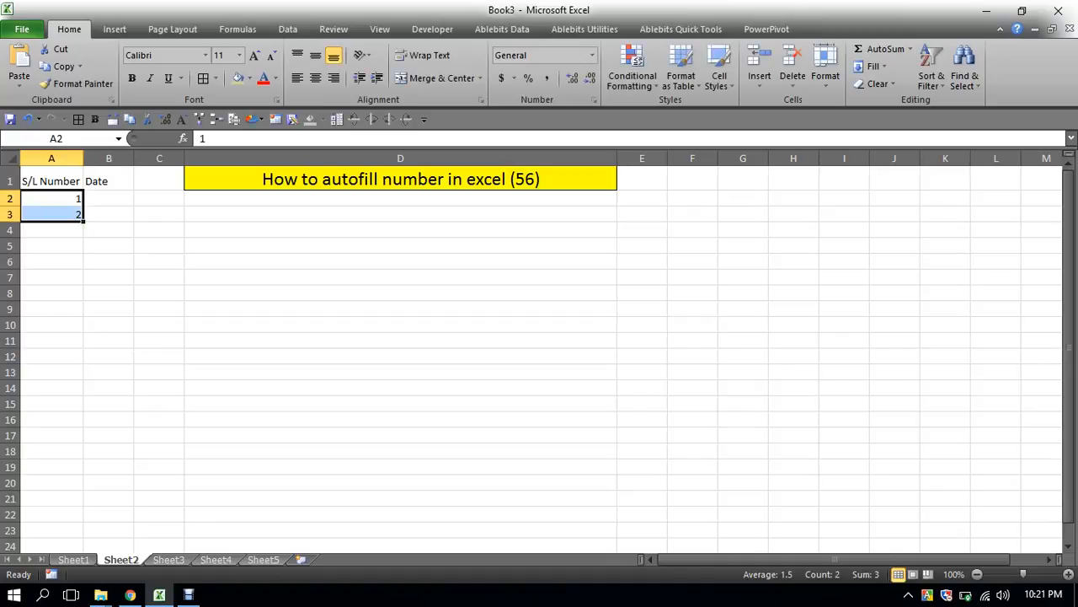
left_click_drag(83, 221, 84, 499)
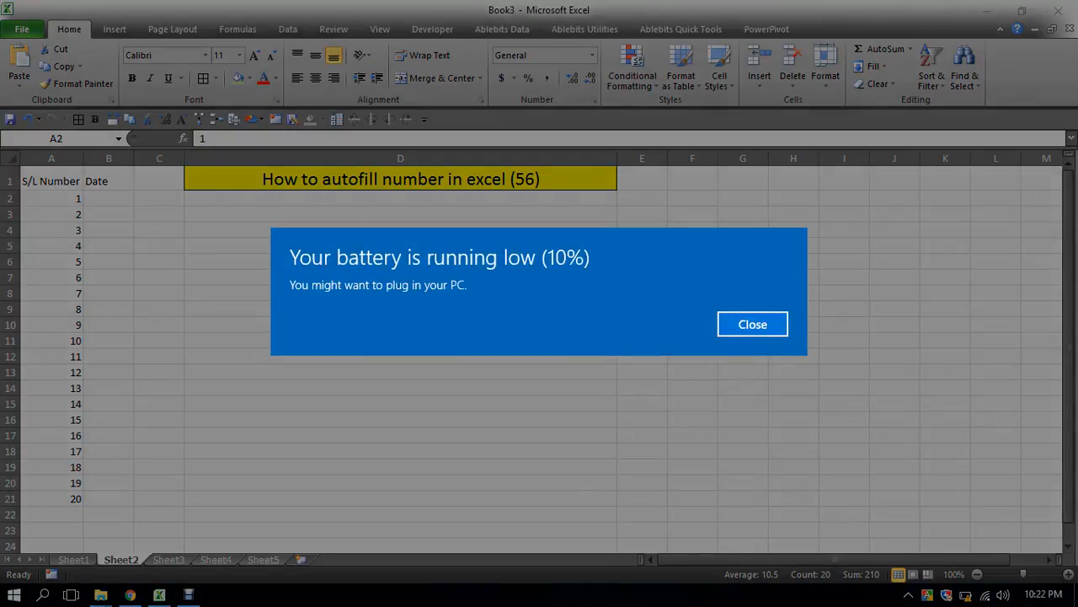
left_click(752, 325)
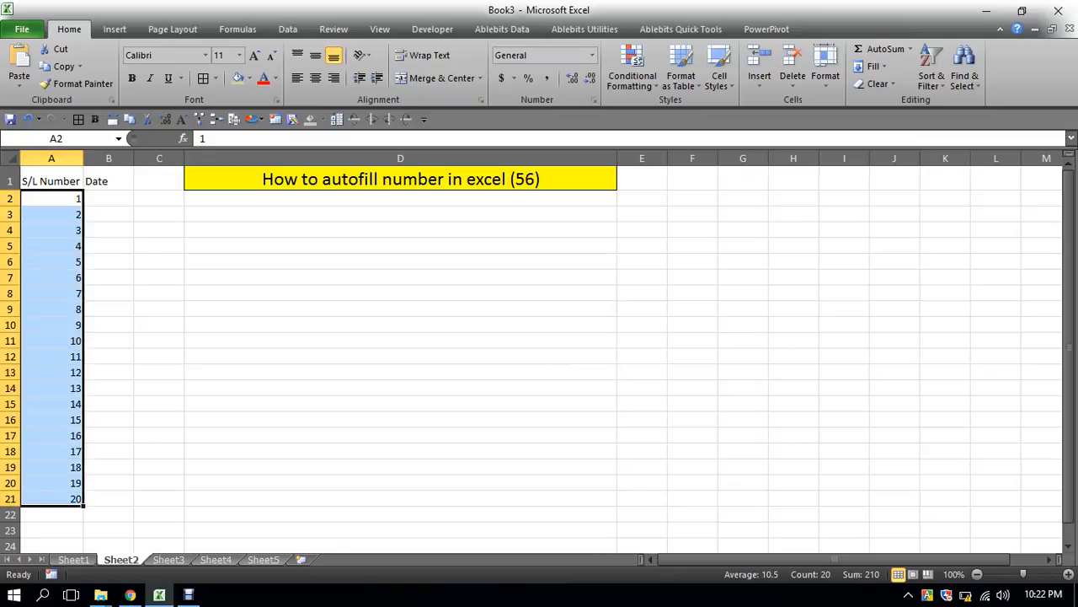
- Clear the contents of cells A3:A22, keeping only the 1 in A2
left_click_drag(50, 214, 51, 514)
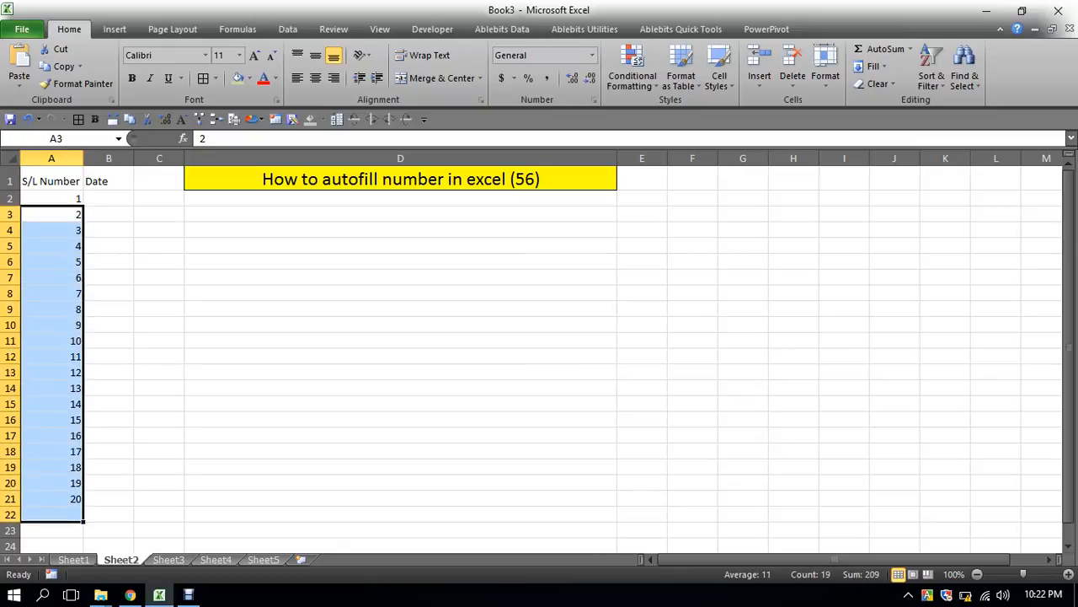
key("Delete")
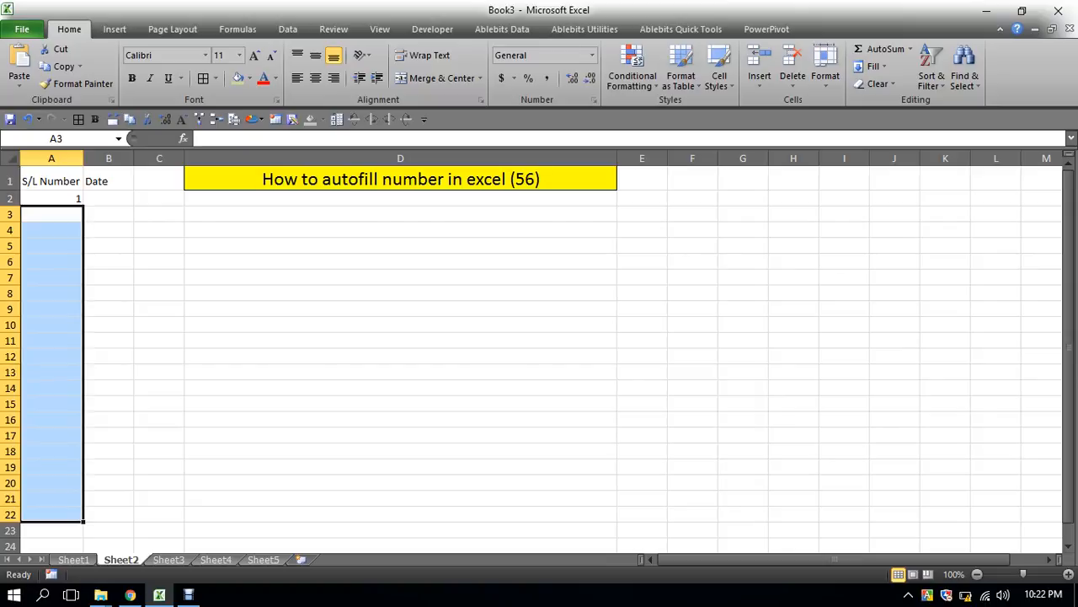
left_click(159, 404)
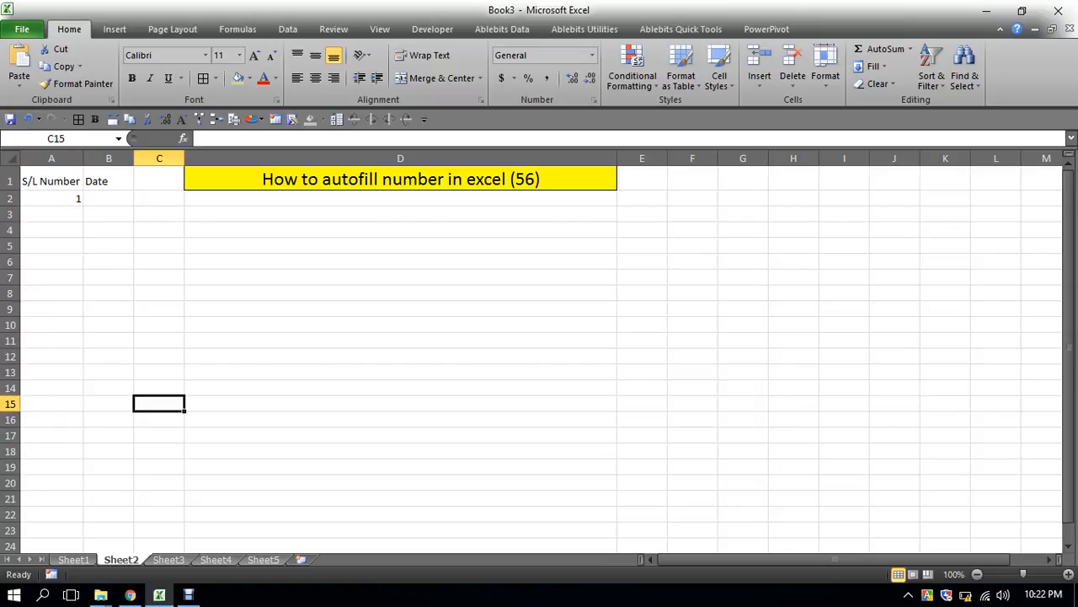
- Fill a linear series down the column from A2 using step value 1 and stop value 10
left_click(51, 199)
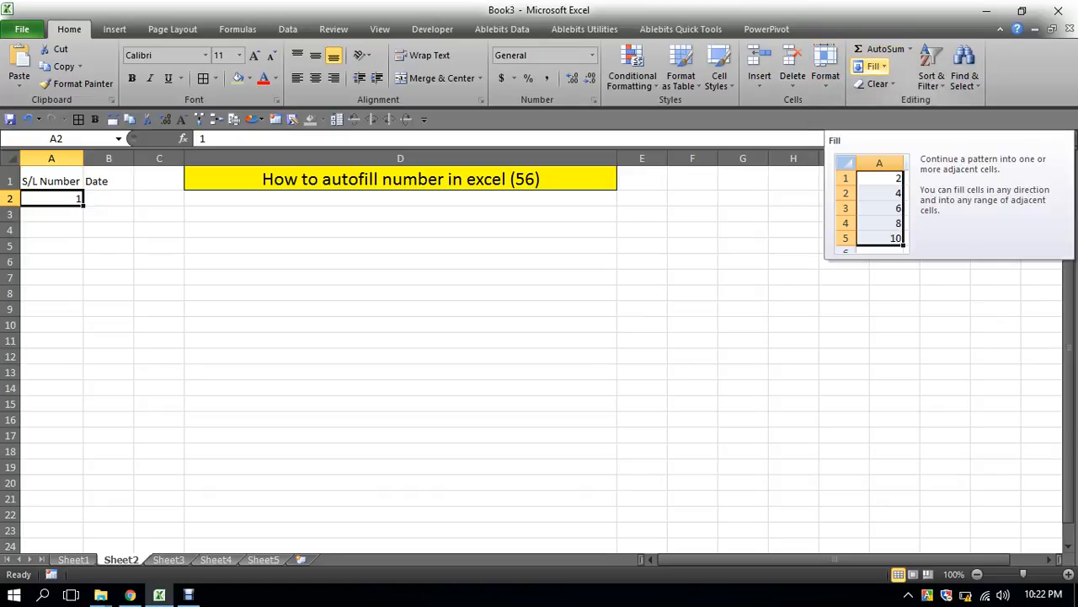
left_click(873, 66)
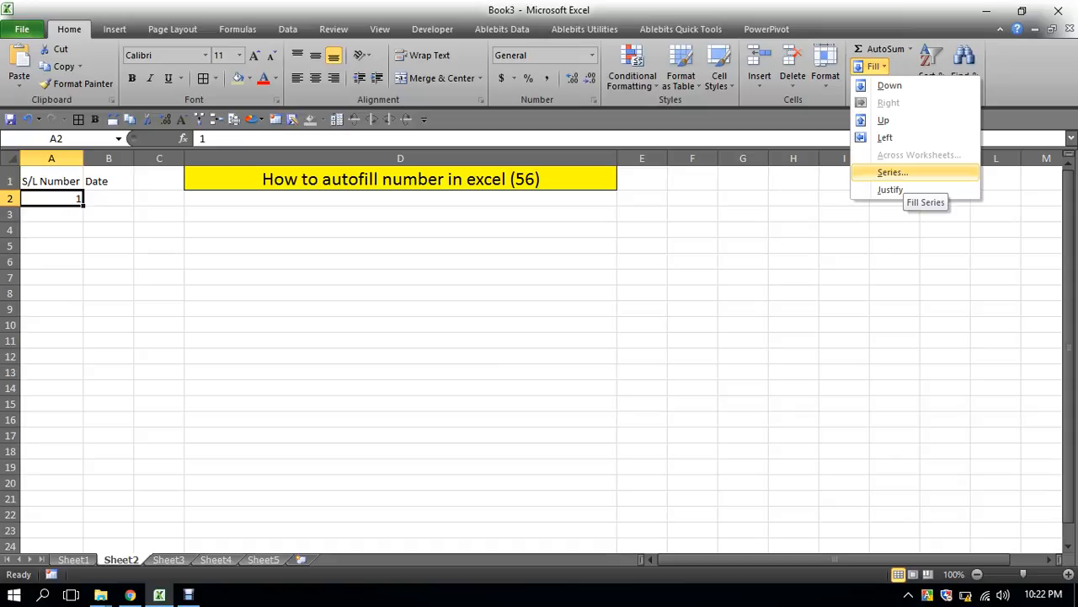
left_click(892, 172)
left_click_drag(821, 218, 771, 186)
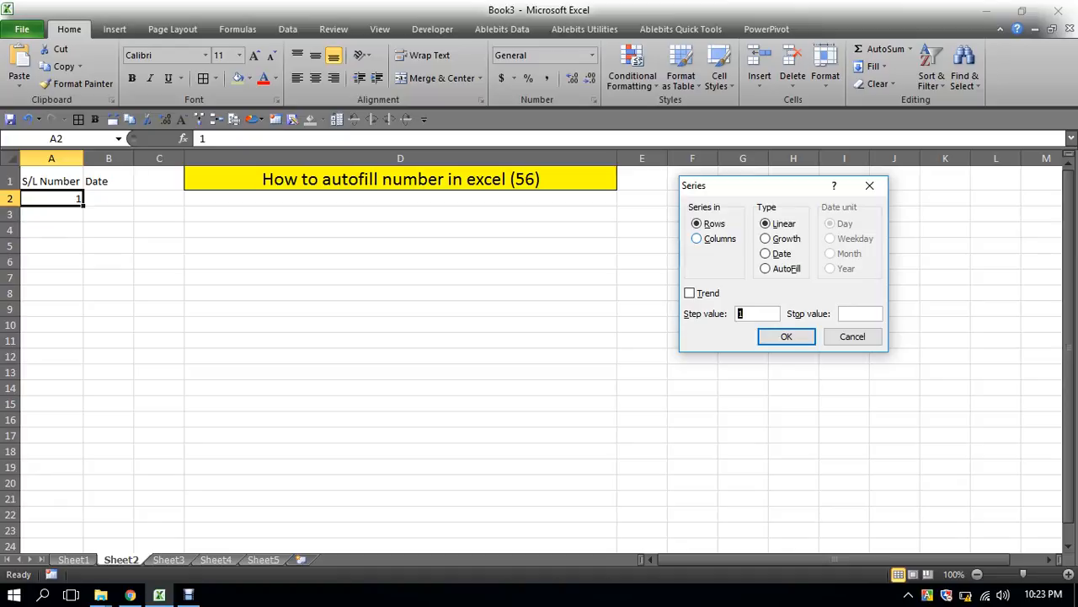
key("alt+c")
left_click(751, 314)
left_click(859, 313)
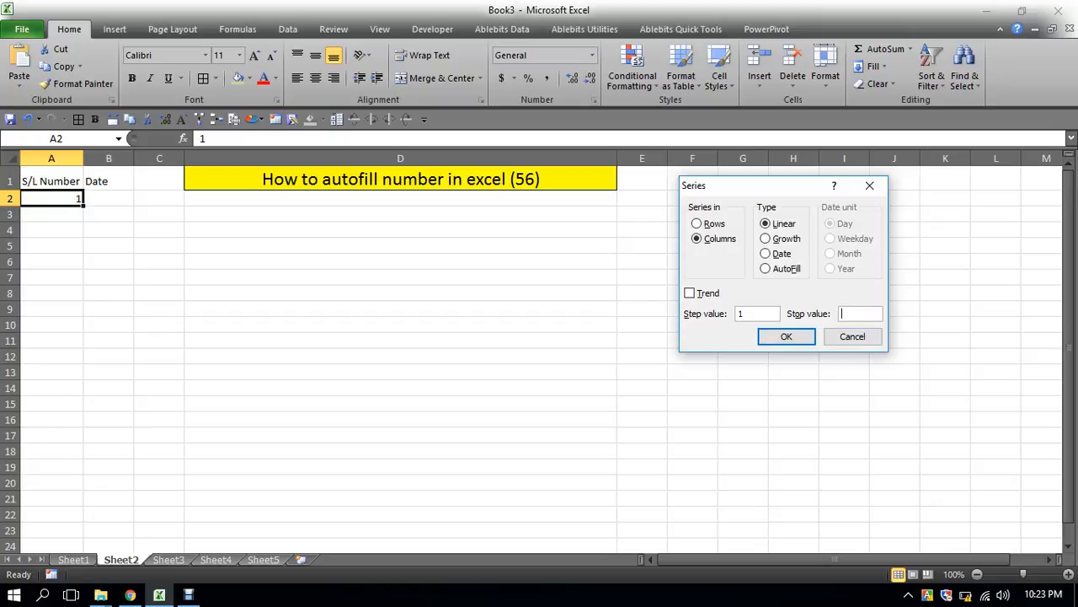
type("10")
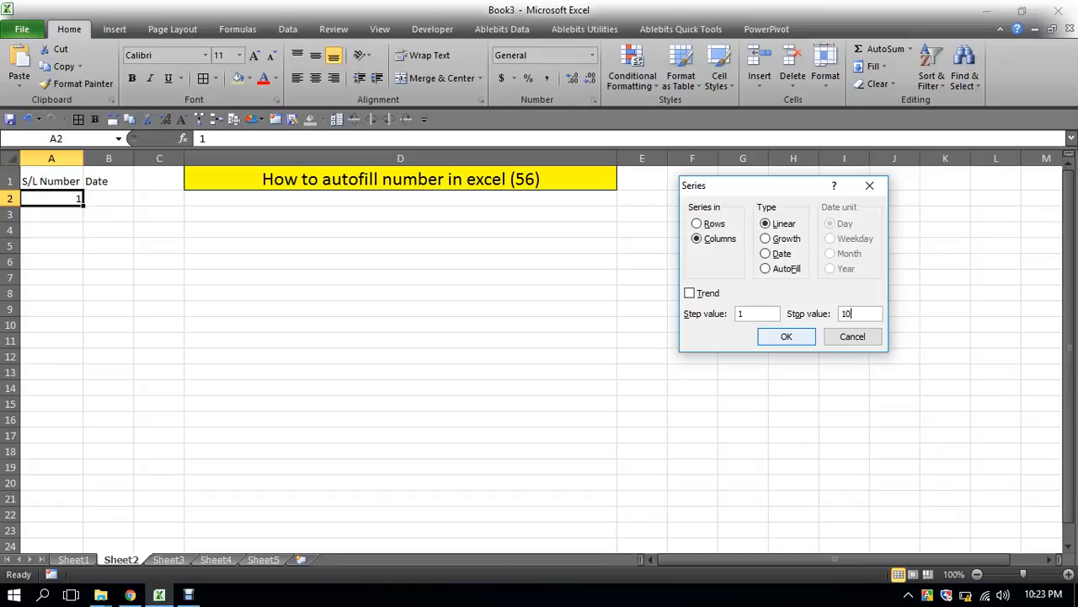
key("Return")
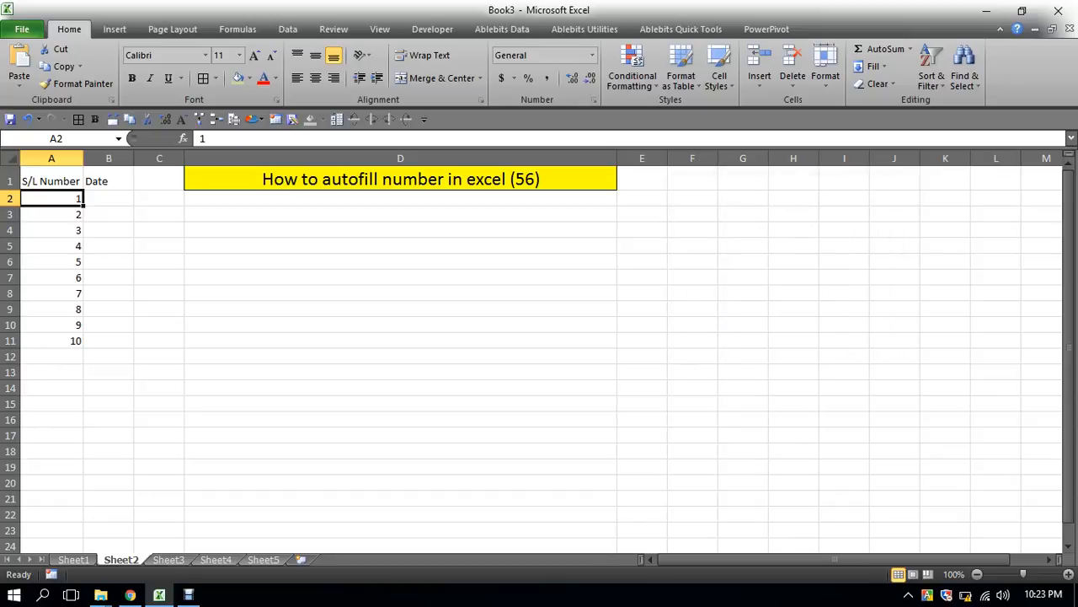
- Give cells A2:A11 a yellow fill with borders around each cell
left_click_drag(67, 206, 61, 327)
left_click(676, 276)
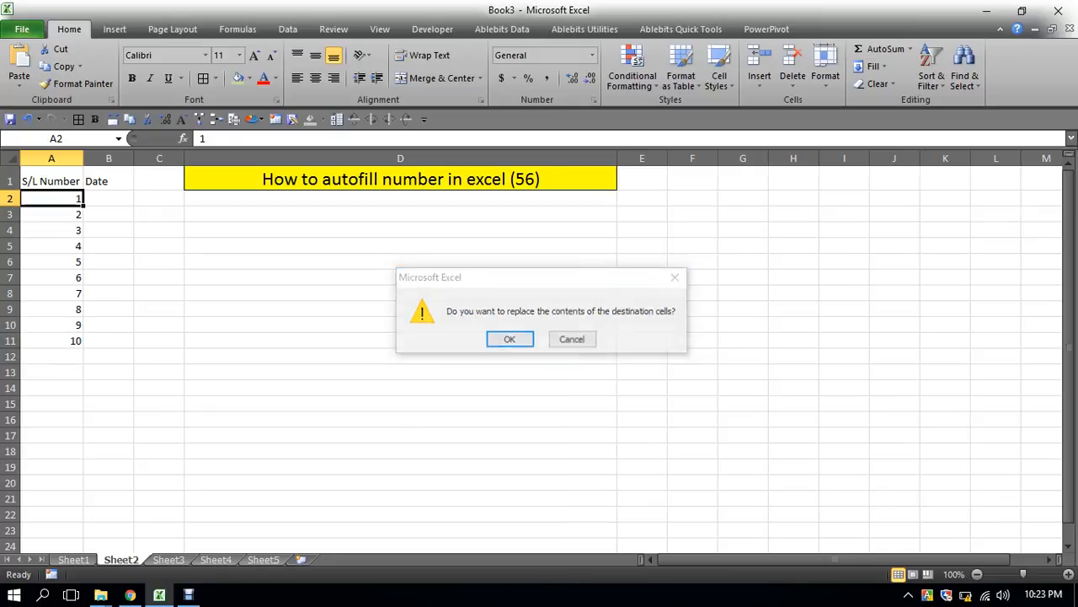
left_click_drag(51, 202, 51, 340)
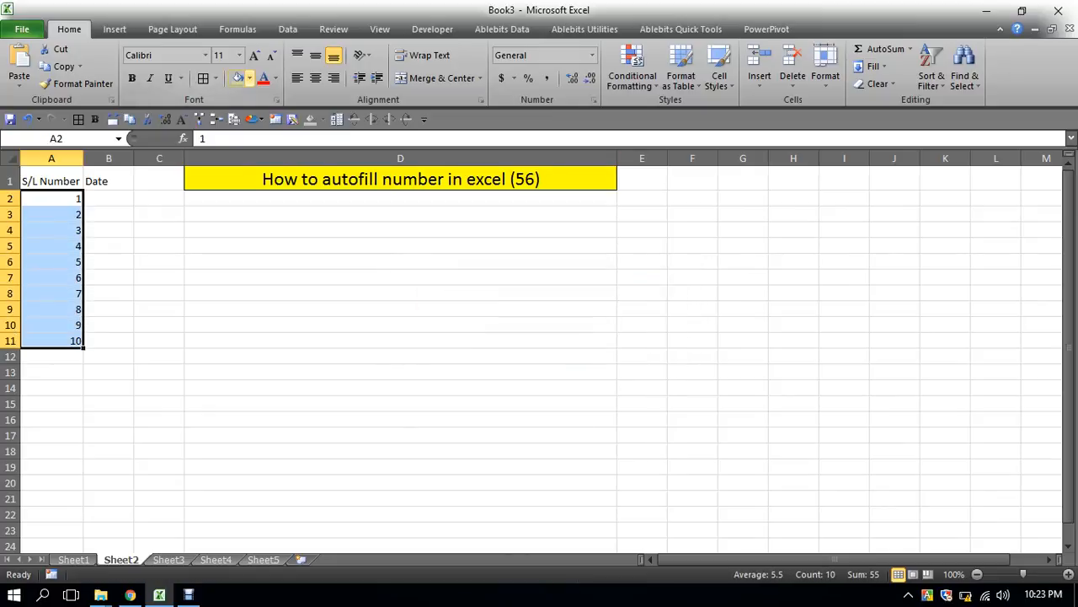
left_click(249, 78)
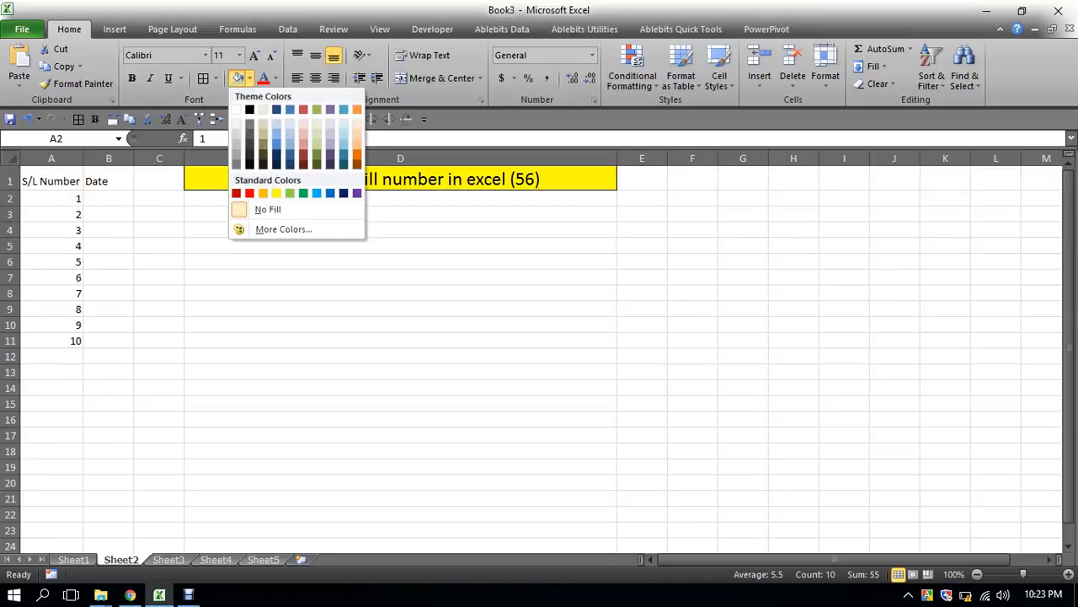
left_click(276, 193)
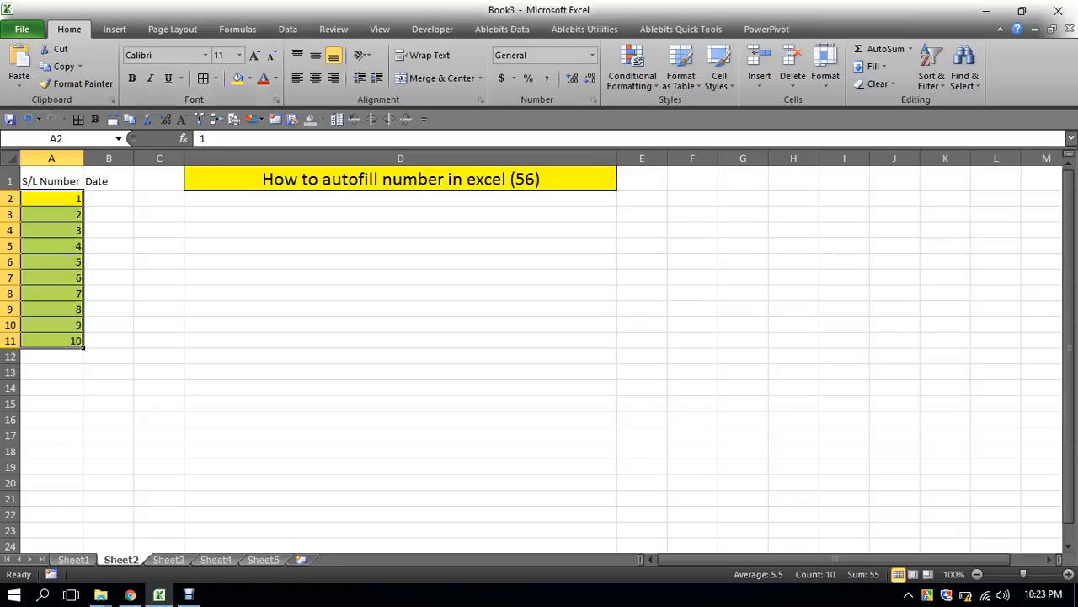
left_click(160, 357)
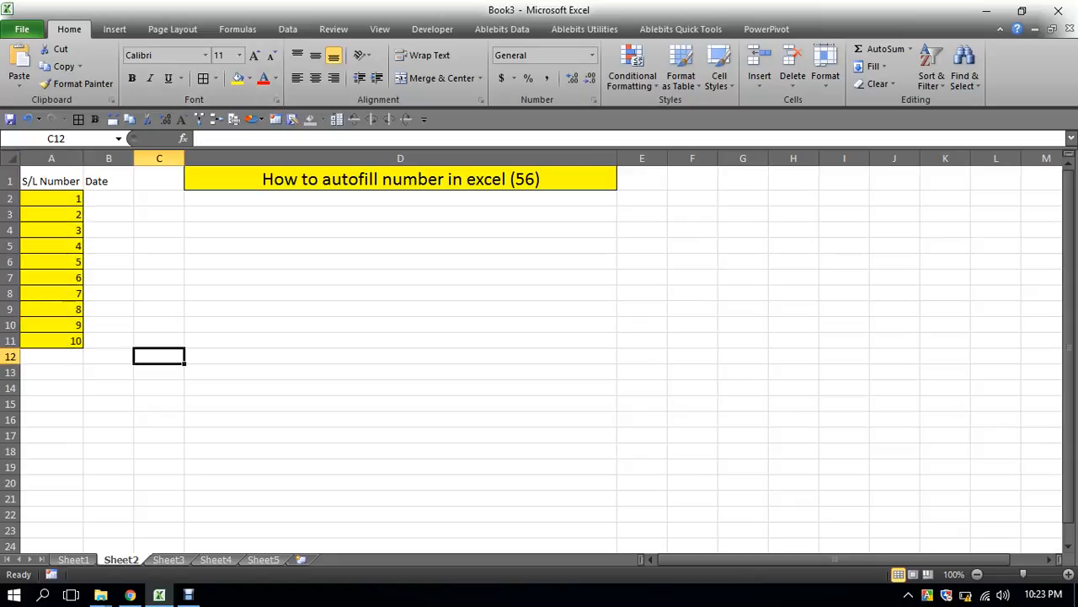
- Clear the numbers from cells A3:A11, leaving the cell formatting in place
left_click_drag(63, 214, 76, 341)
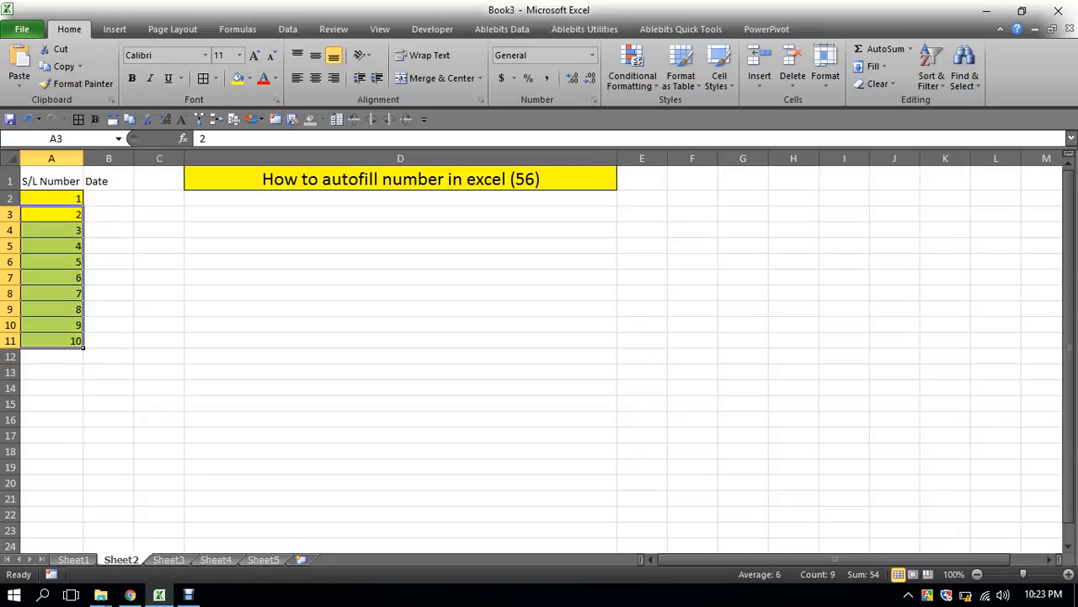
key("Delete")
left_click(159, 261)
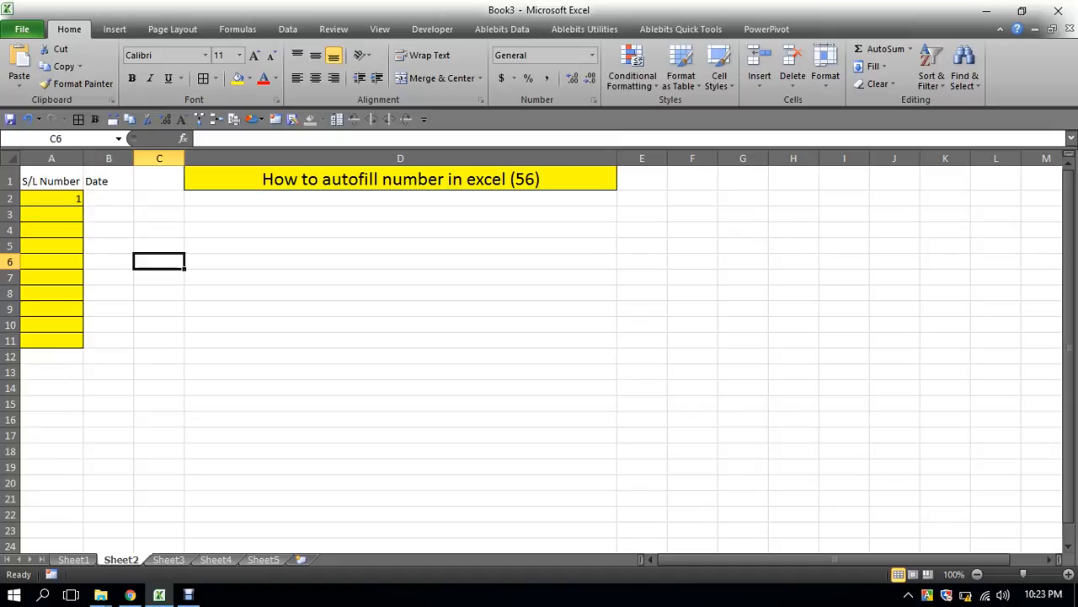
- Fill a linear series across row 2 from A2 using step value 1 and stop value 10000
left_click(80, 200)
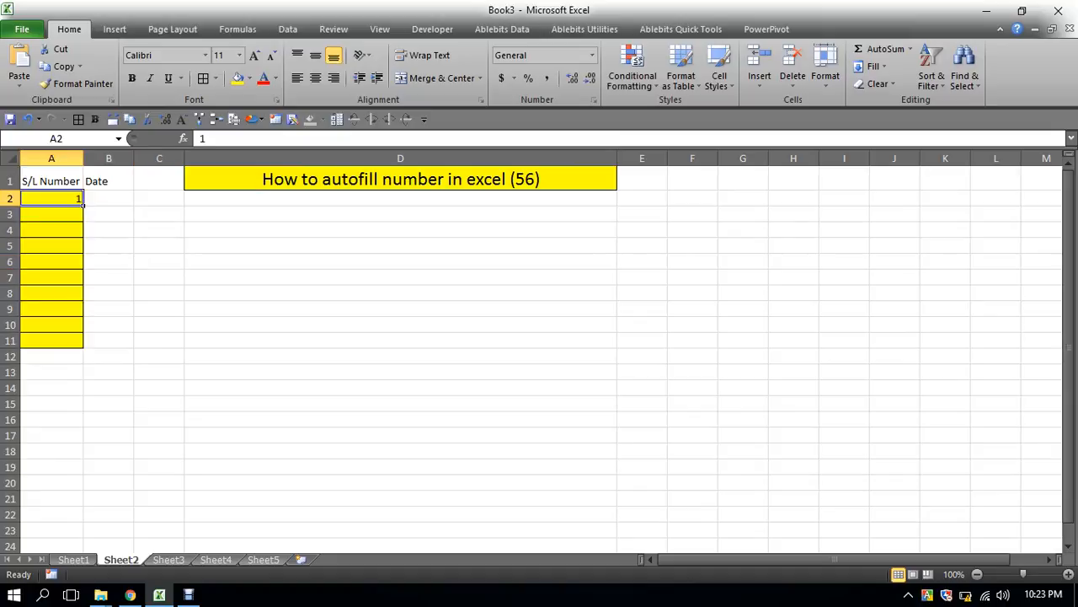
left_click(873, 66)
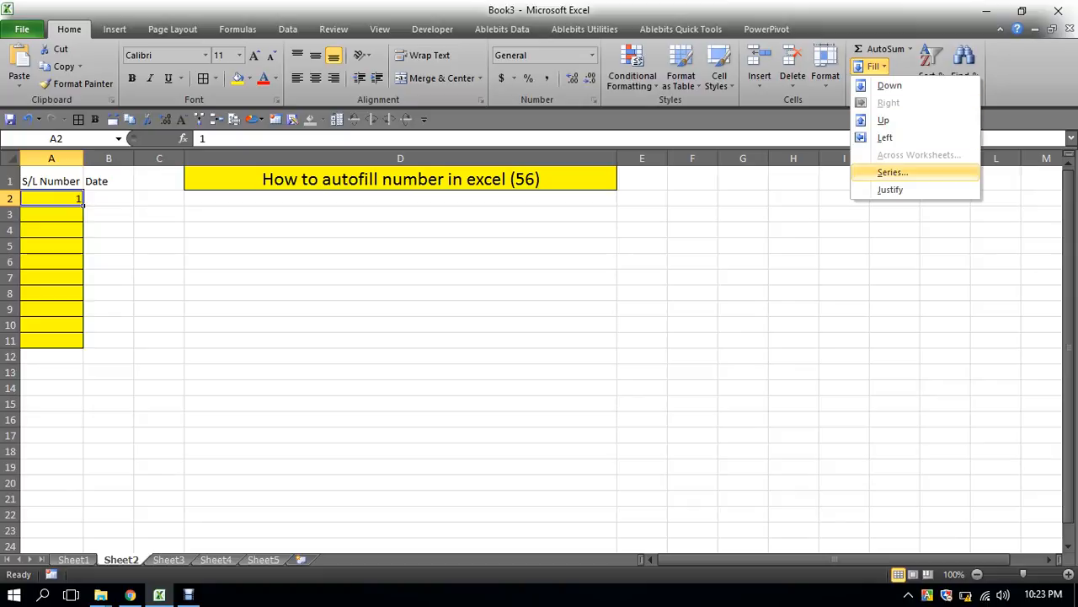
left_click(893, 173)
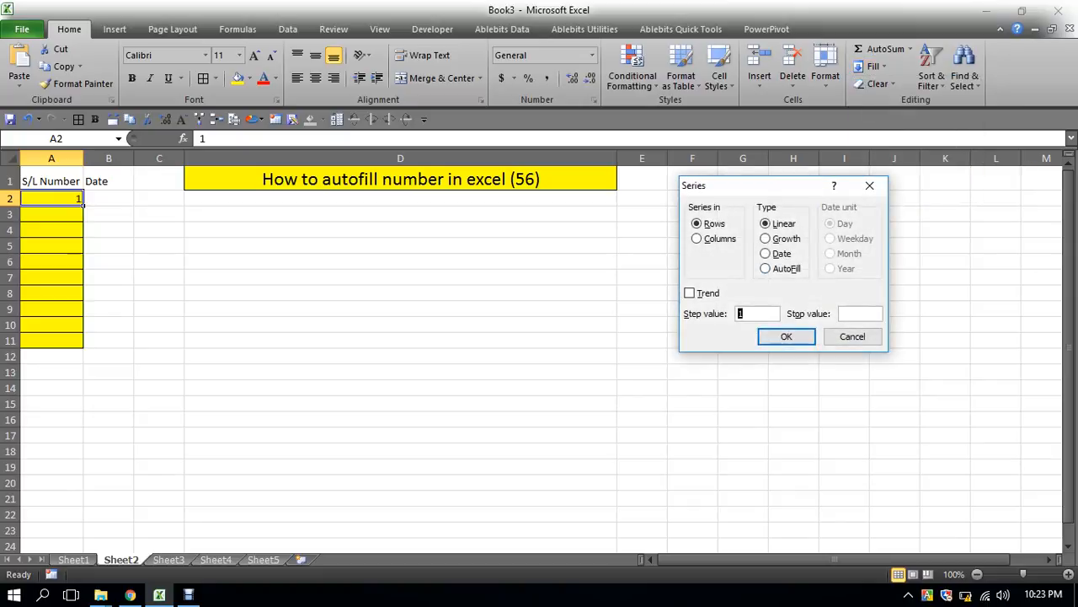
type("1")
key("Tab")
type("10000")
left_click(786, 336)
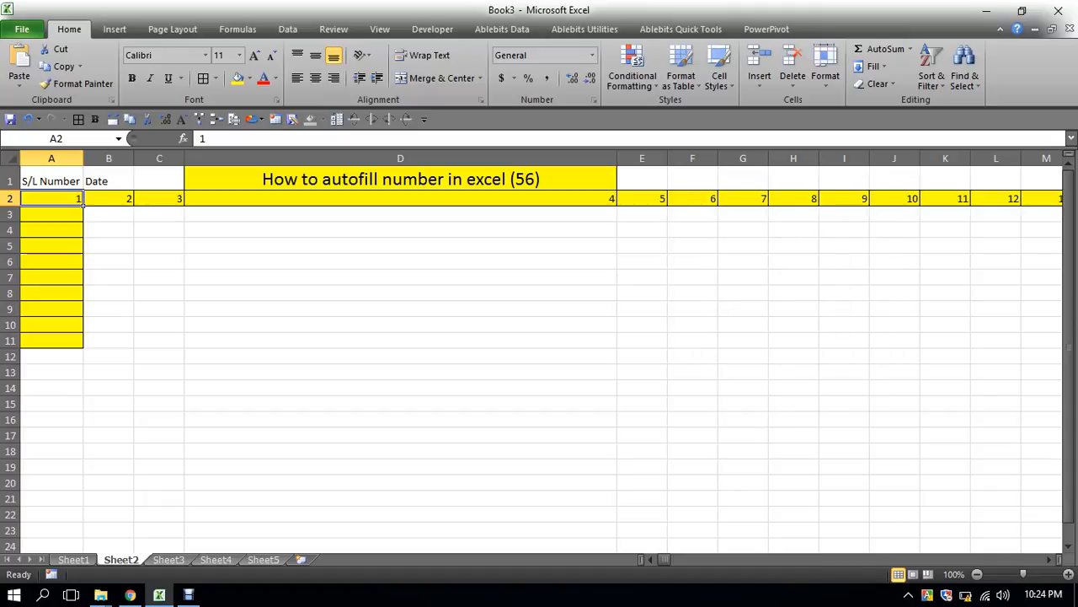
left_click(400, 245)
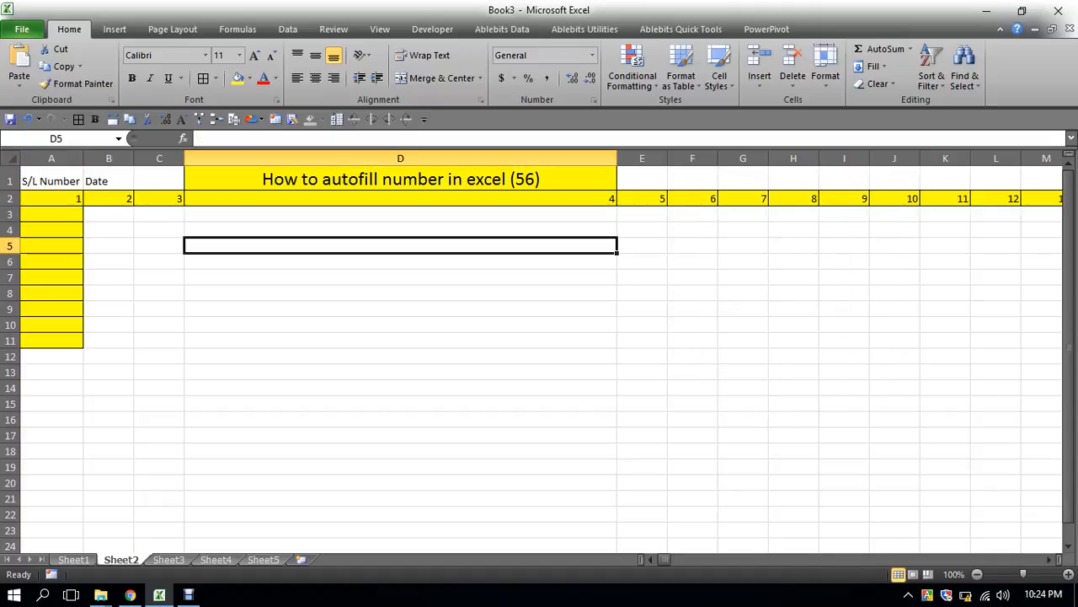
- Examine the number series along row 2, checking its far end and returning to its start
left_click_drag(51, 198, 693, 214)
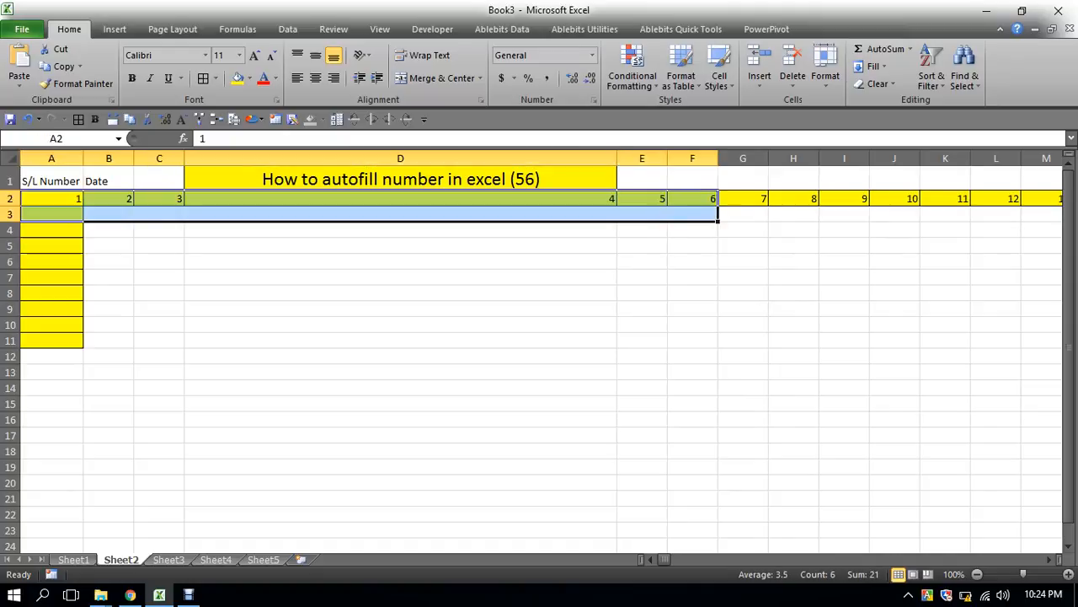
left_click(715, 202)
key("ctrl+Right")
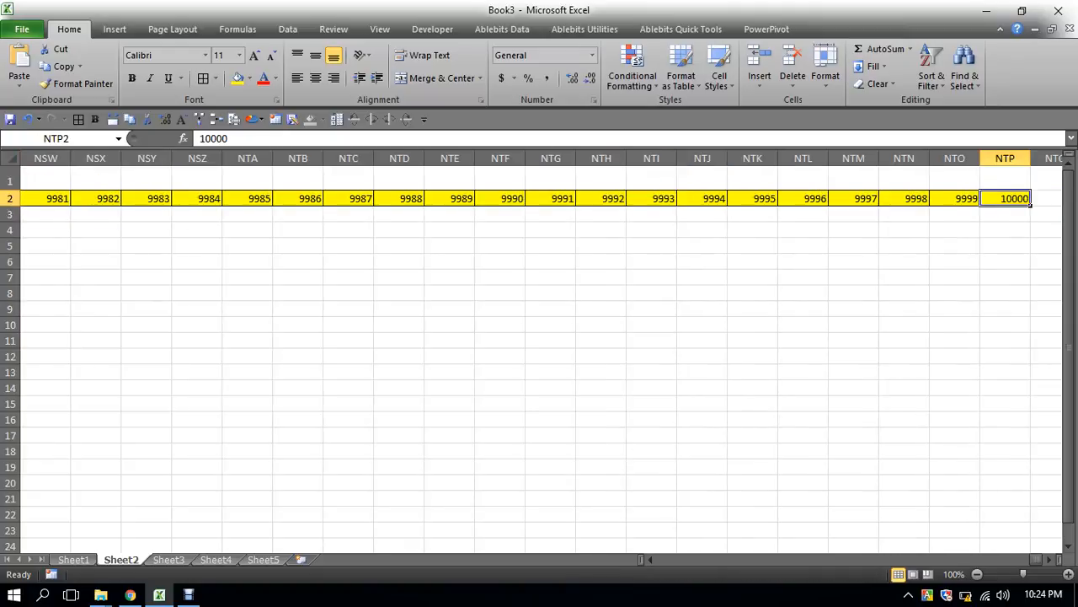
key("Left")
key("Left")
key("Left")
key("Left")
key("Left")
key("Left")
key("Left")
key("Left")
key("Left")
key("Left")
key("Left")
key("Left")
key("Left")
key("Left")
key("Left")
key("Left")
key("Left")
key("Left")
key("Left")
key("Left")
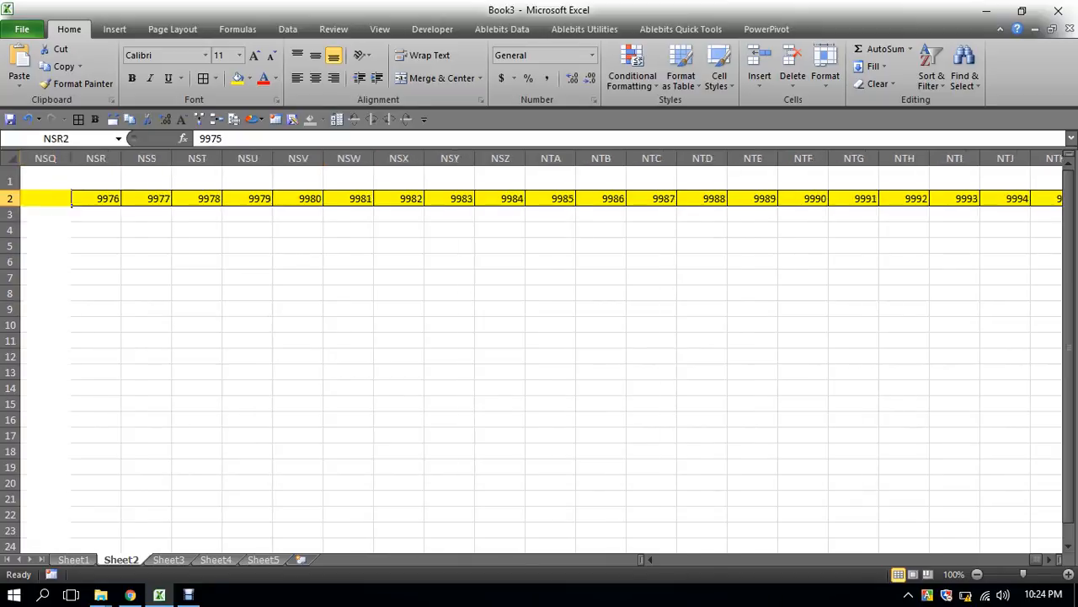
key("Left")
key("Left")
key("Left")
key("Left")
key("Left")
key("Left")
key("Left")
key("Left")
key("Left")
key("Left")
key("Left")
key("Left")
key("Left")
key("Left")
key("Left")
key("Left")
key("Left")
key("Left")
key("Left")
key("Left")
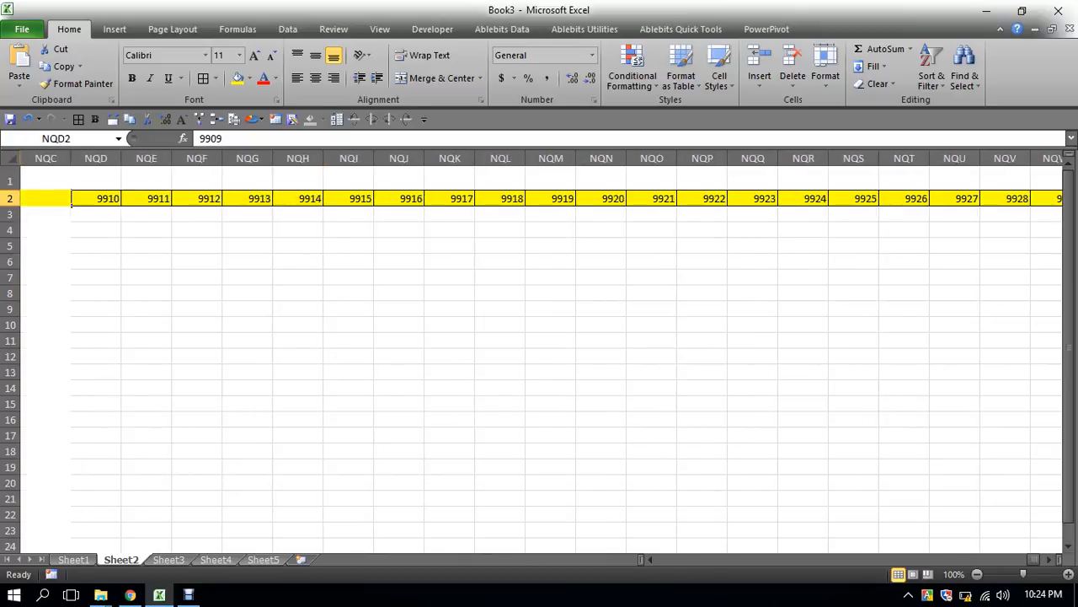
key("Left")
key("Left")
key("Left")
key("Left")
key("Left")
key("Left")
key("Left")
key("Left")
key("Left")
key("Left")
key("Left")
key("Left")
key("Left")
key("Left")
key("Left")
key("Left")
key("Left")
key("Left")
key("Left")
key("Left")
key("ctrl+Left")
key("Right")
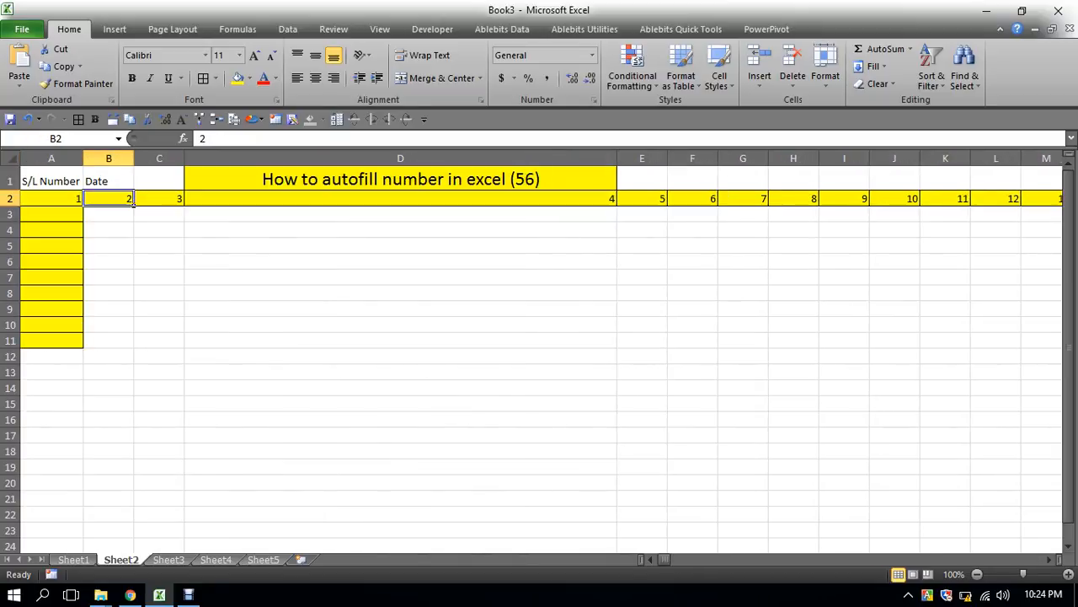
- Undo the row 2 series and fill a linear series down column A from A2 with step value 1 and stop value 100
key("ctrl+z")
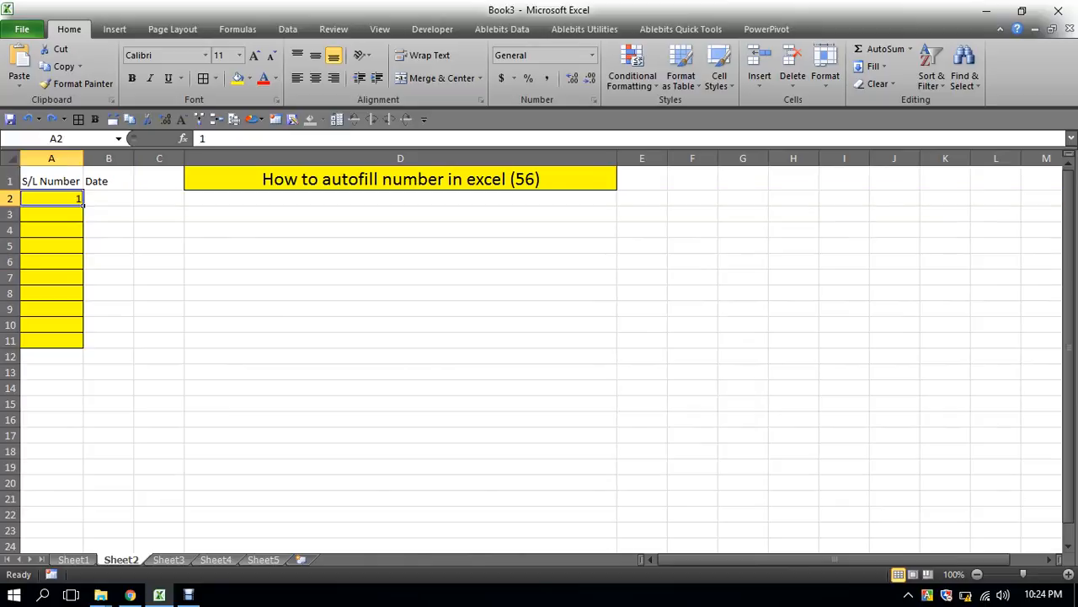
left_click(873, 66)
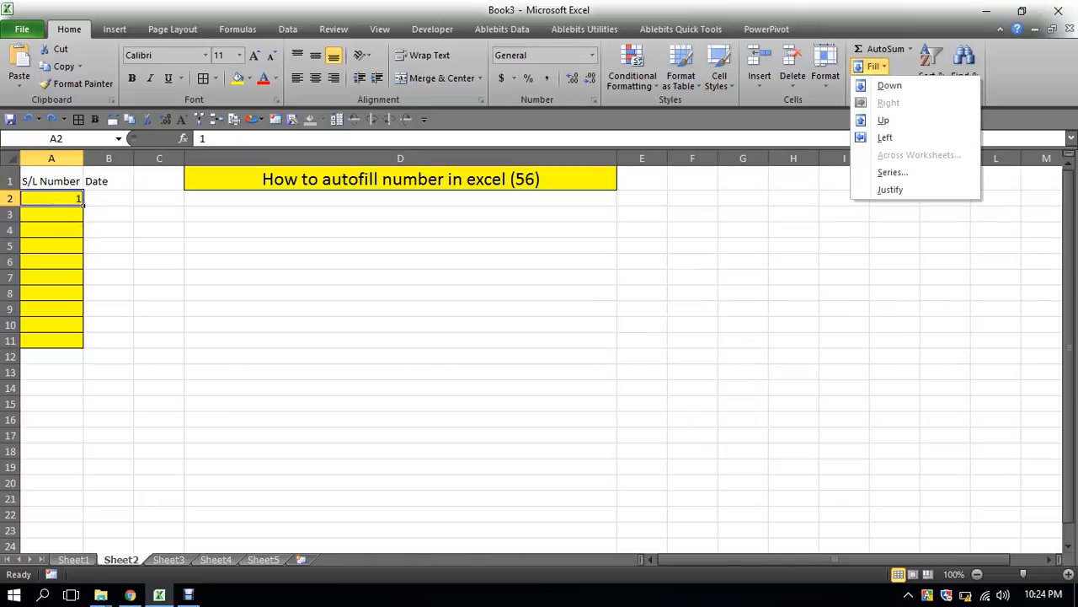
left_click(892, 172)
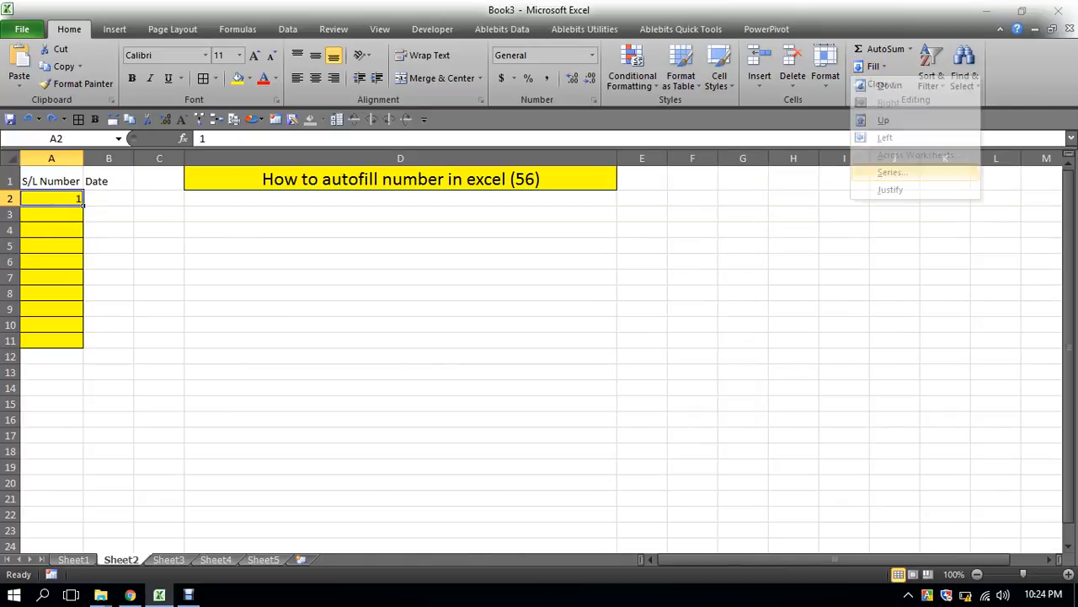
left_click(715, 238)
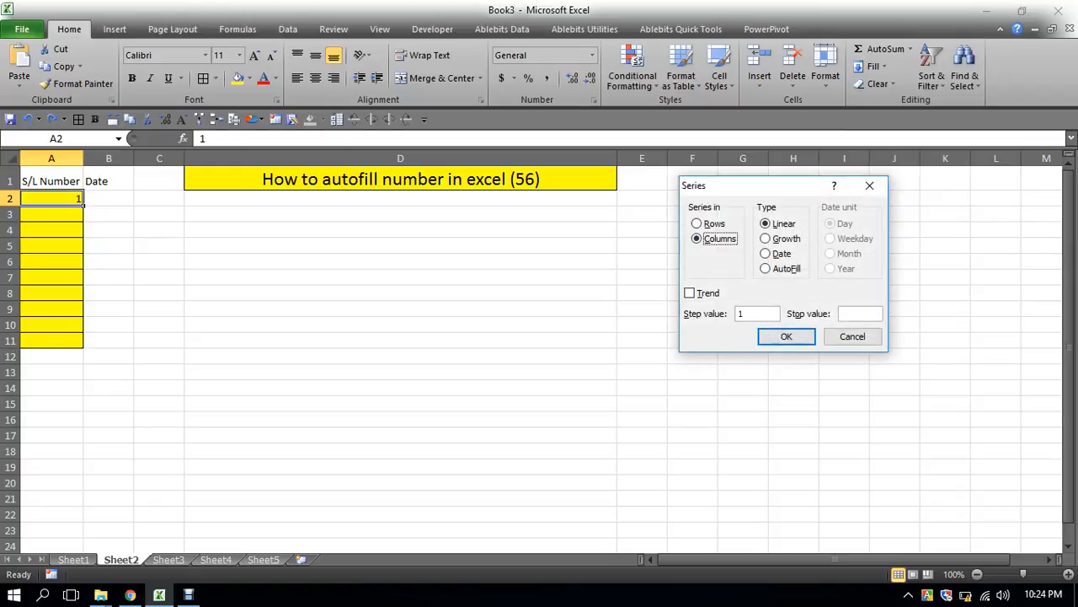
left_click(860, 313)
type("100")
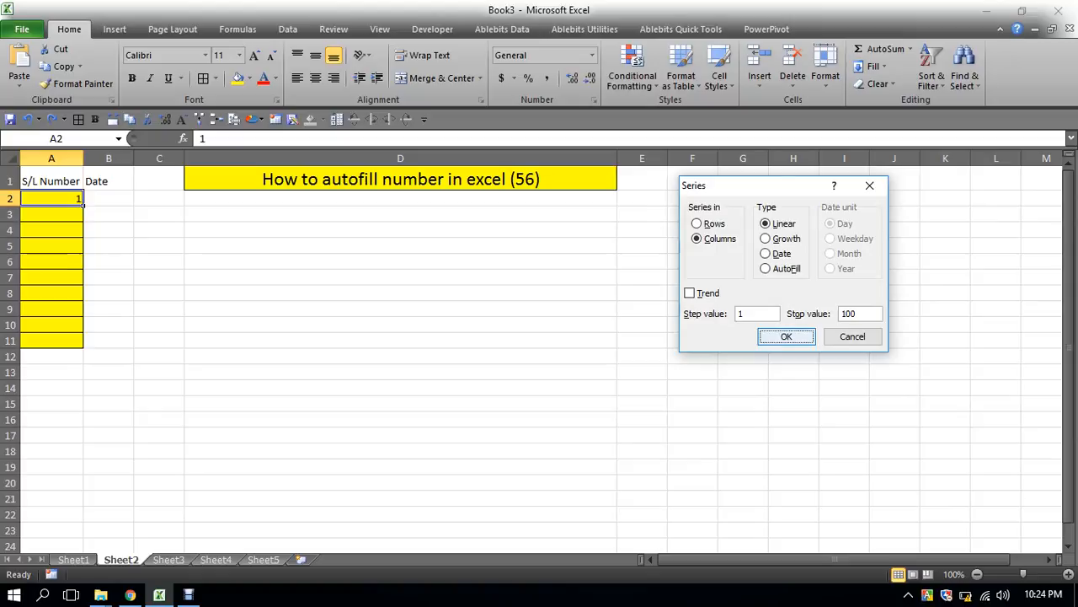
key("Return")
scroll(539, 353, "down", 20)
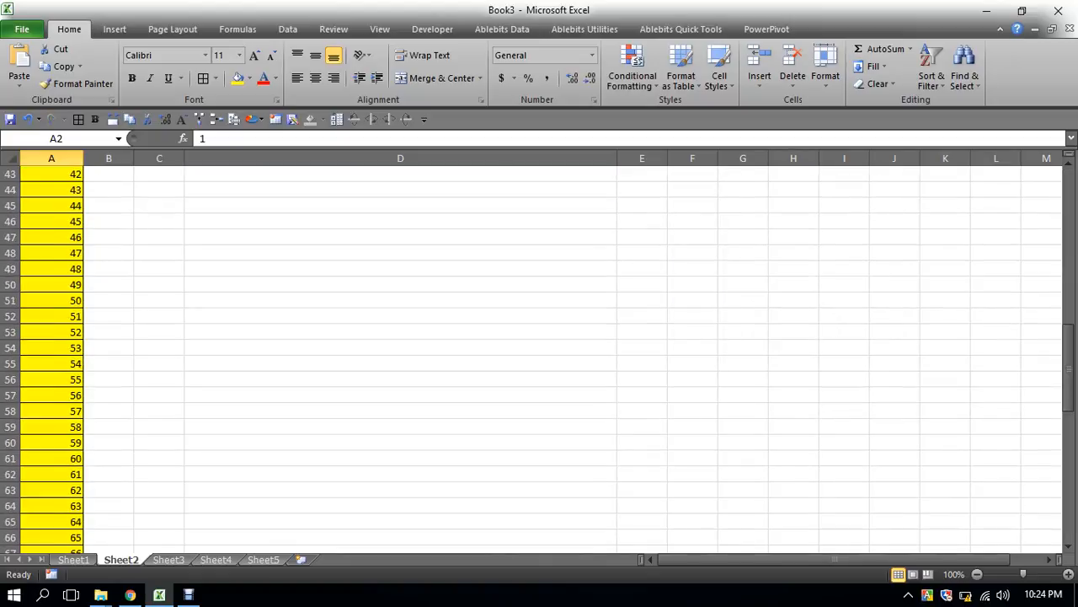
scroll(539, 353, "down", 4)
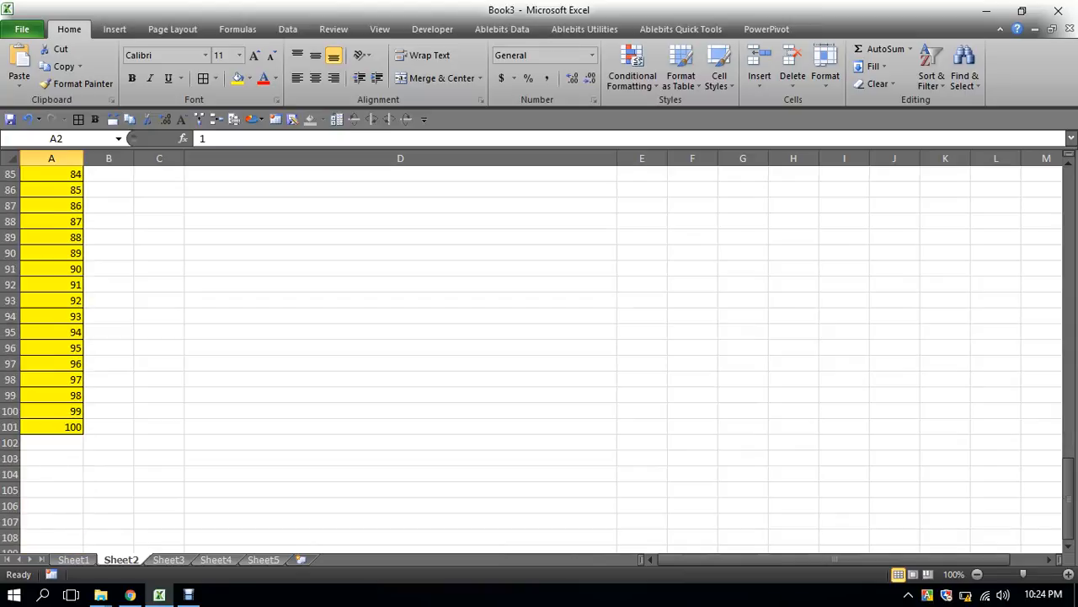
left_click(51, 427)
scroll(539, 354, "up", 20)
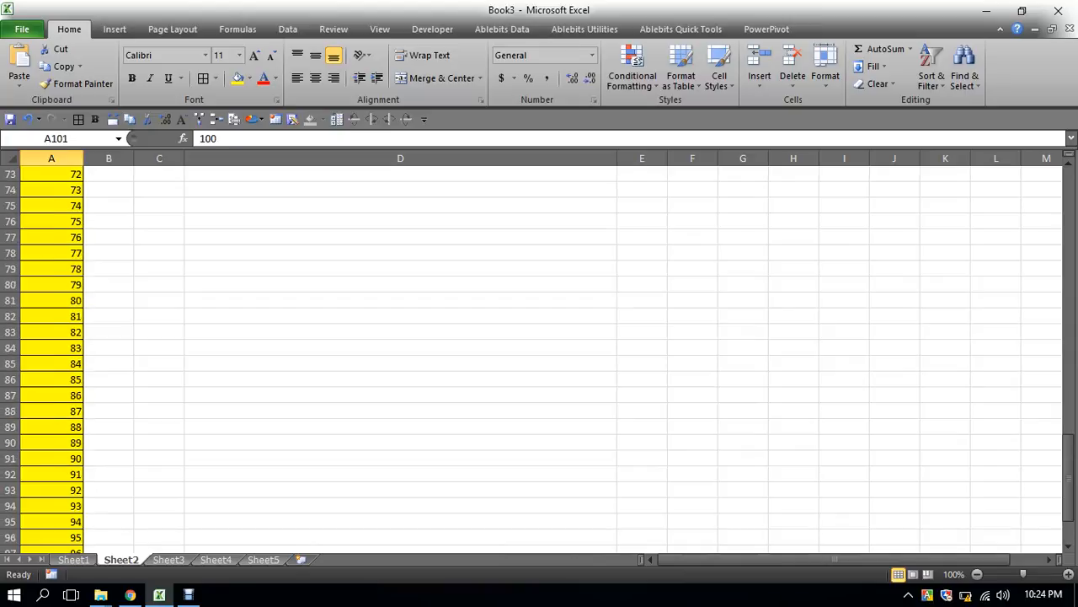
scroll(539, 353, "up", 3)
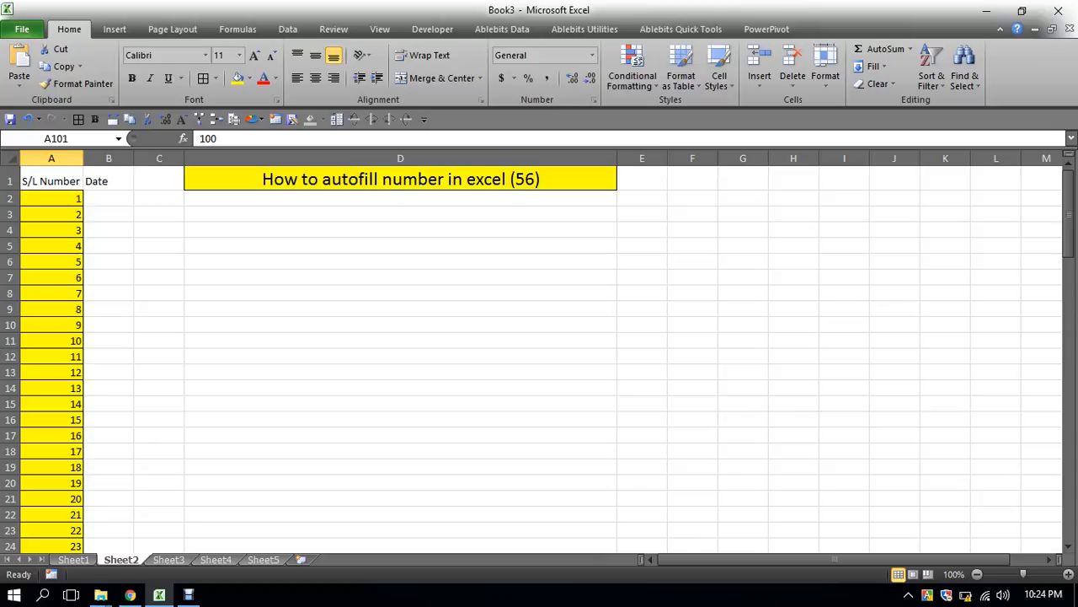
- Enter the date 03/03/2017 in cell B2 and autofit the width of column B
left_click(108, 199)
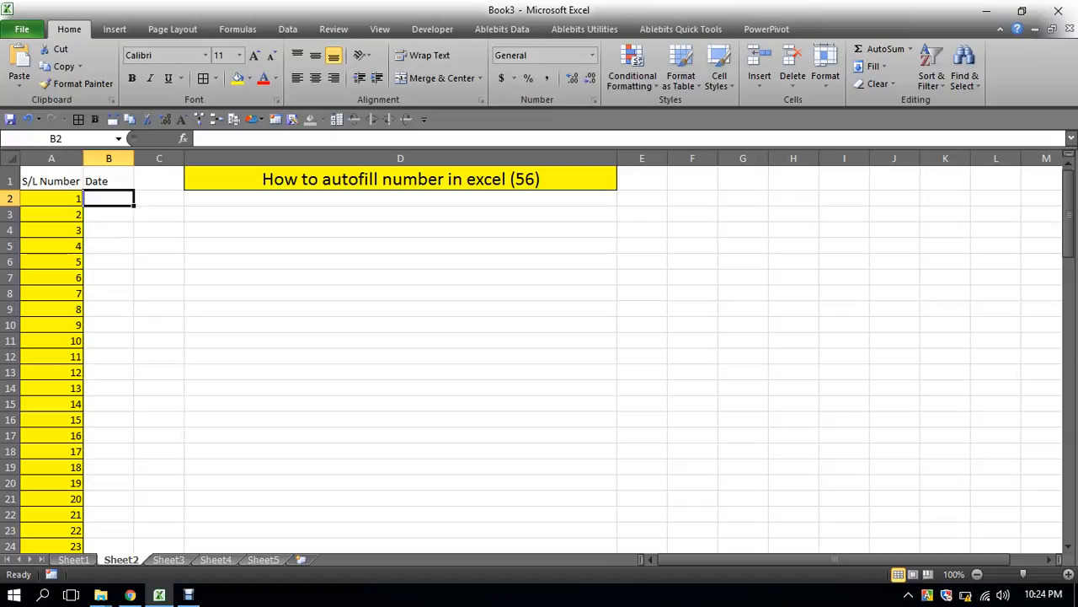
type("03/")
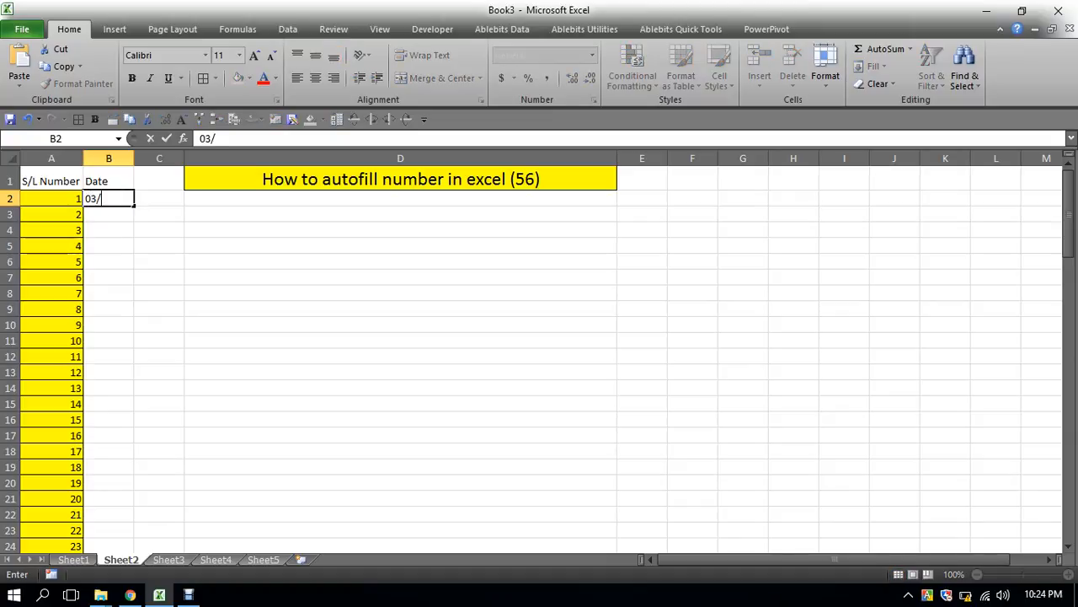
type("03/2017")
left_click(401, 324)
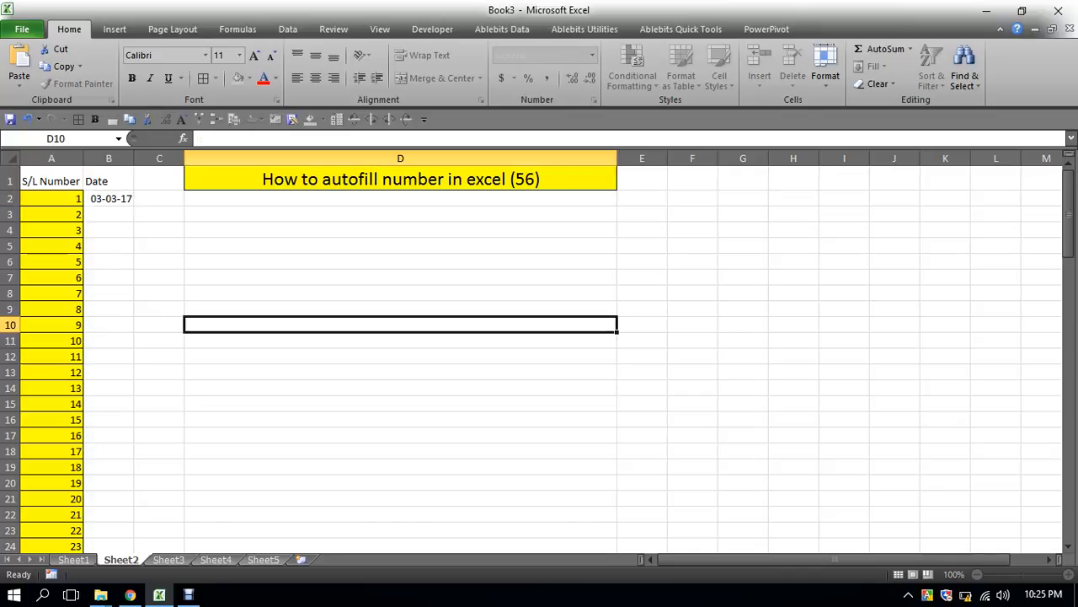
double_click(134, 158)
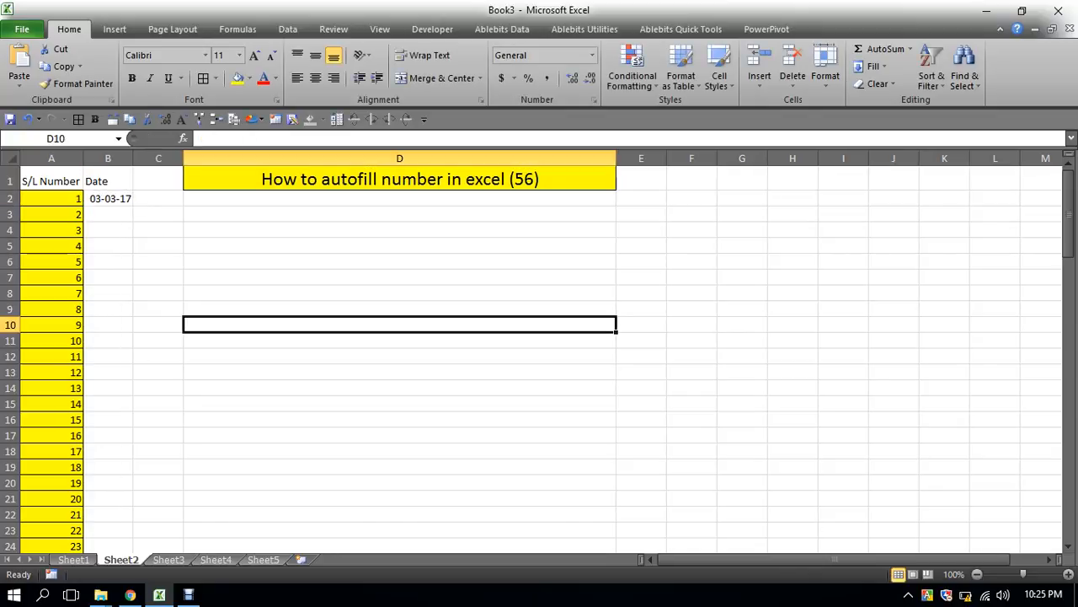
left_click(400, 293)
- Fill a daily date series down column B from B2 with stop value 05march2017, and undo it
left_click(108, 198)
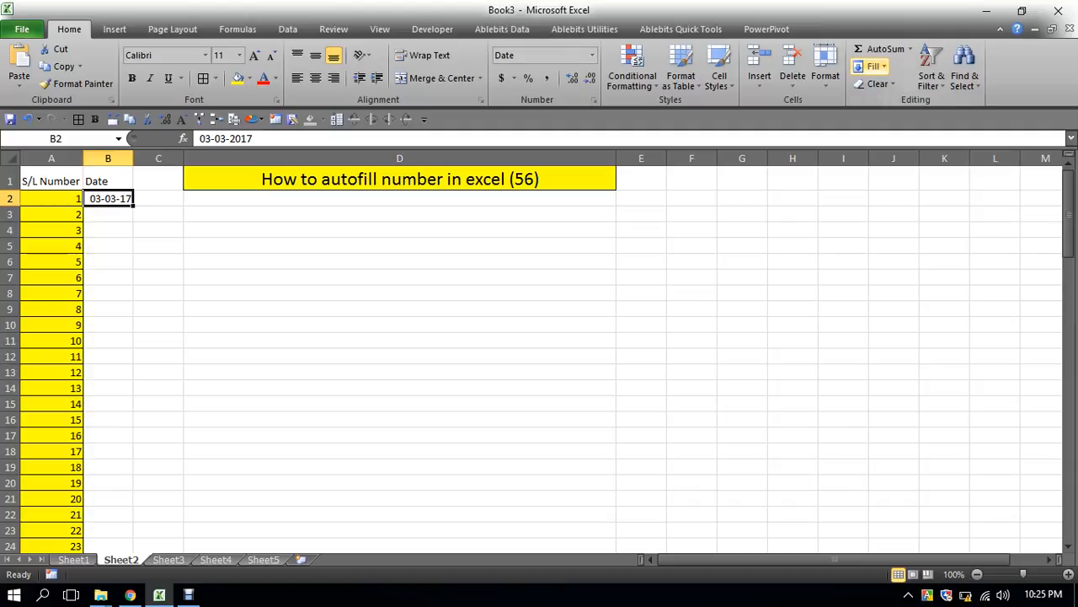
left_click(873, 66)
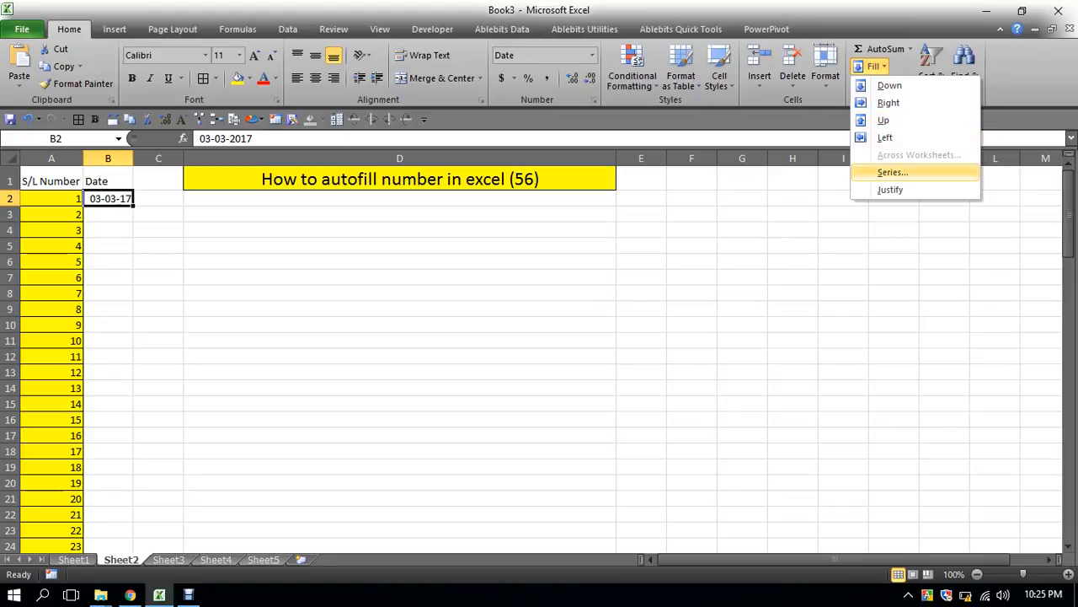
left_click(892, 172)
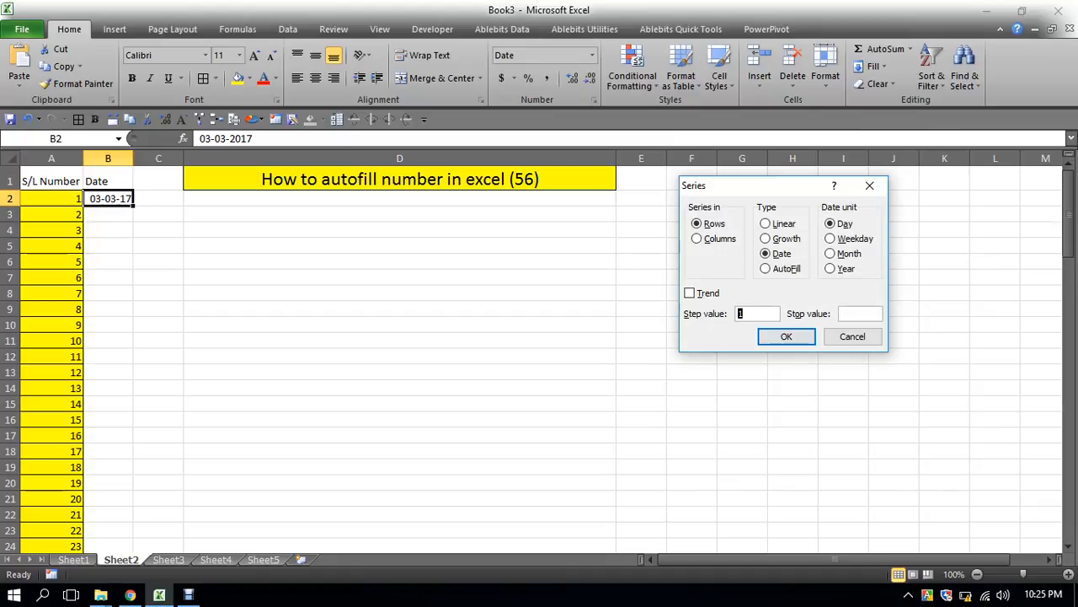
key("Tab")
type("05")
type("marc")
type("h2")
type("017")
key("alt+c")
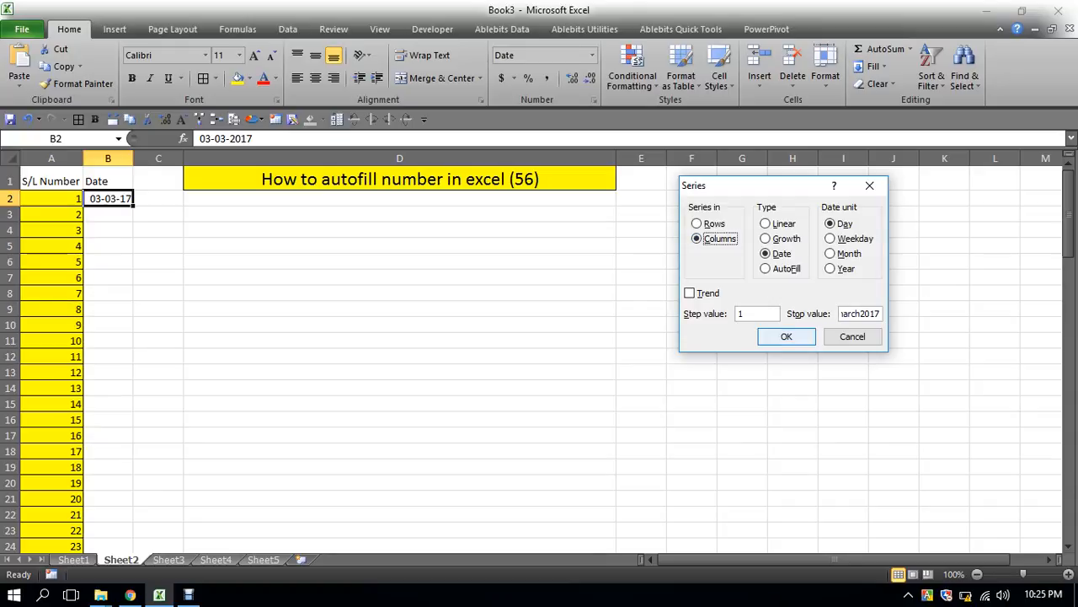
key("Return")
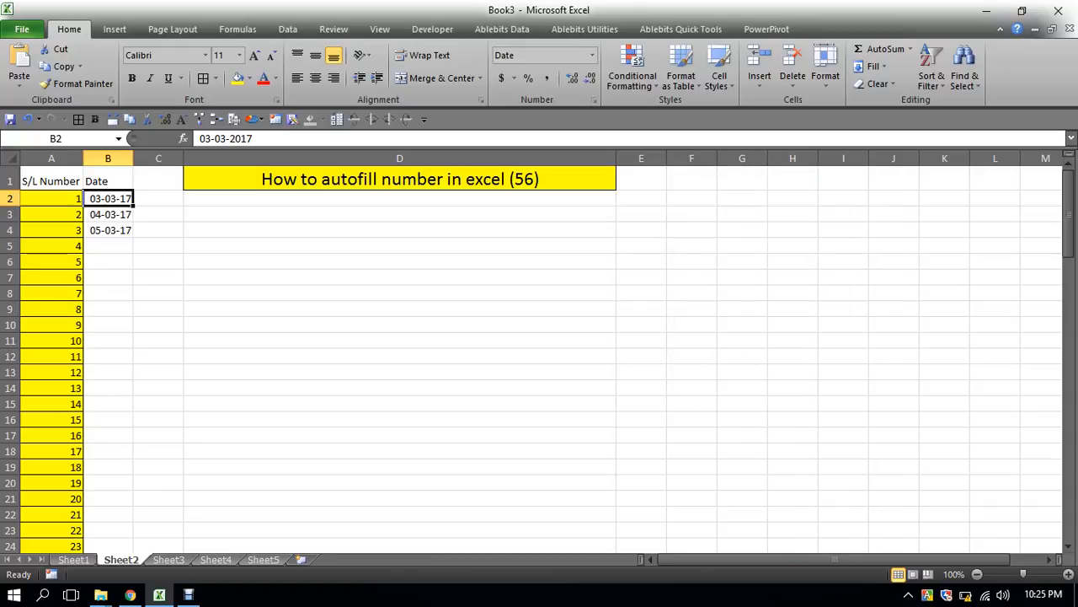
key("shift+Down")
key("shift+Down")
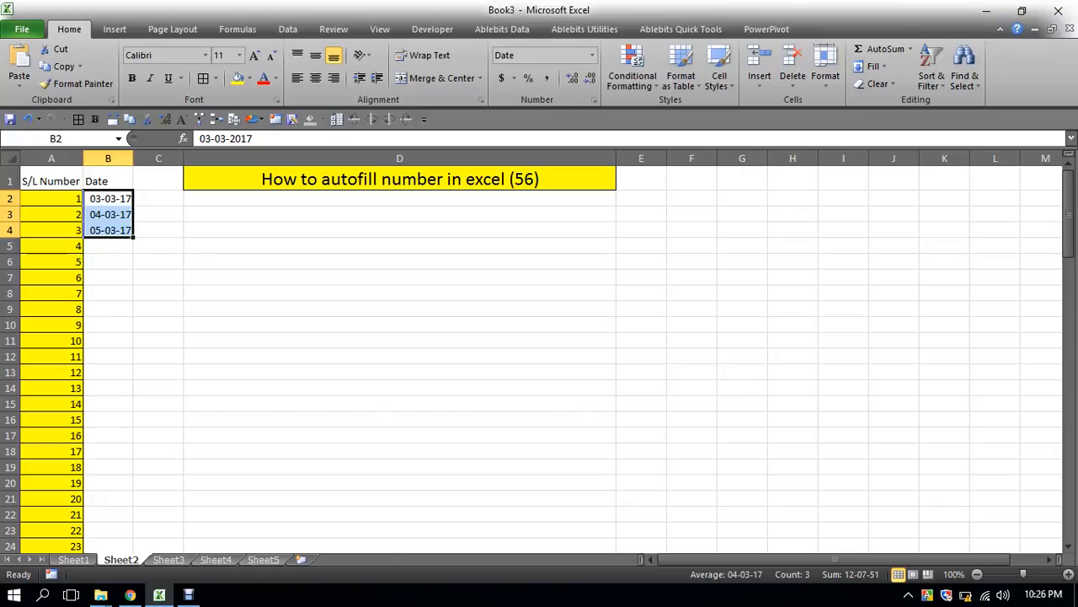
key("ctrl+z")
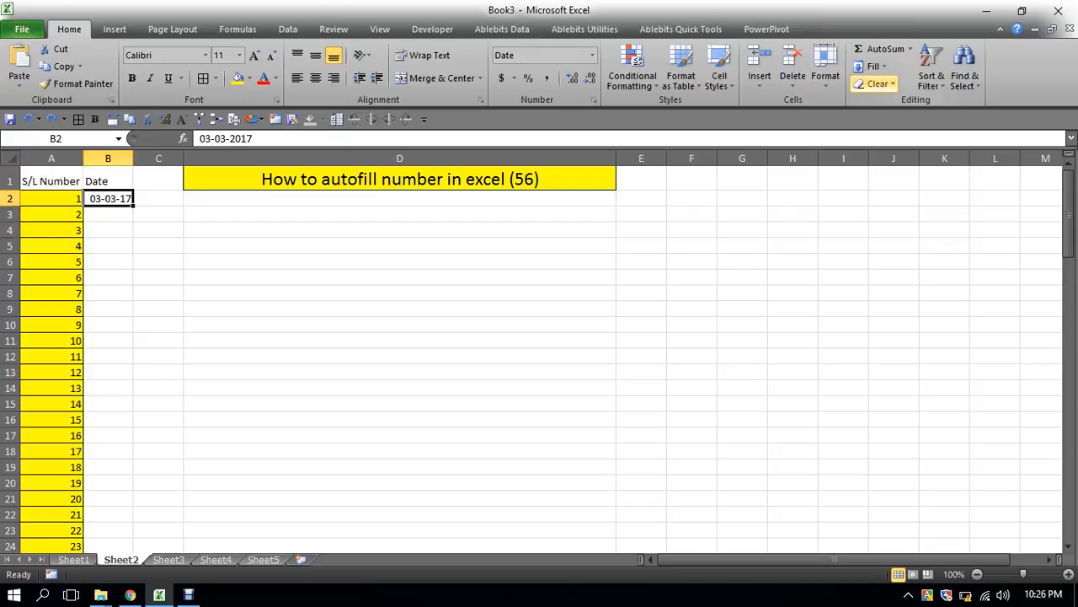
- Fill a date series down column B from B2 by day, with step value 1 and stop value 01may2017
left_click(873, 66)
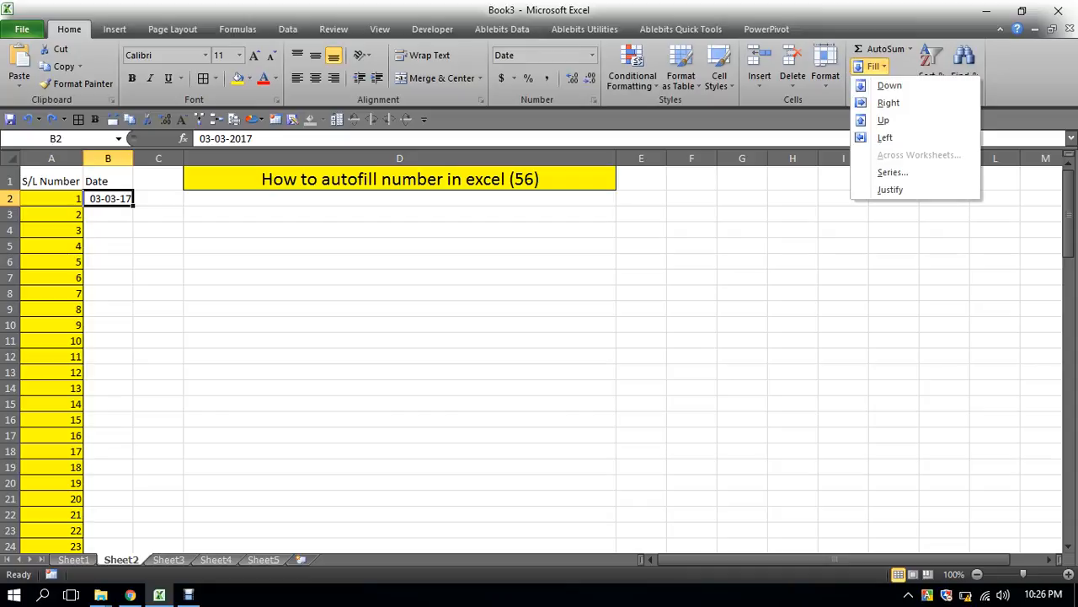
left_click(892, 172)
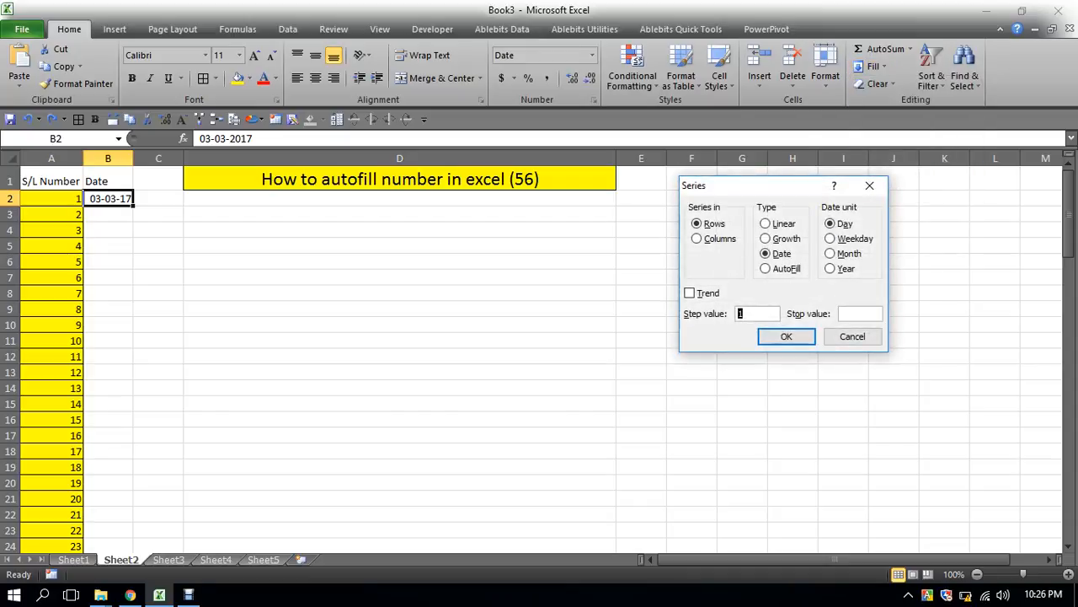
left_click(711, 238)
left_click(859, 313)
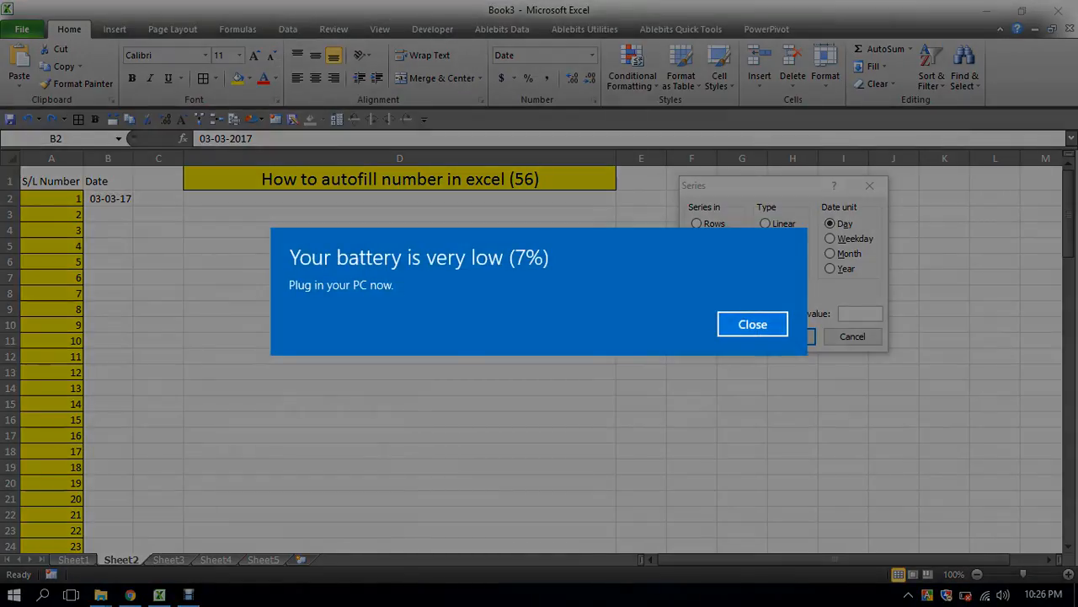
key("Return")
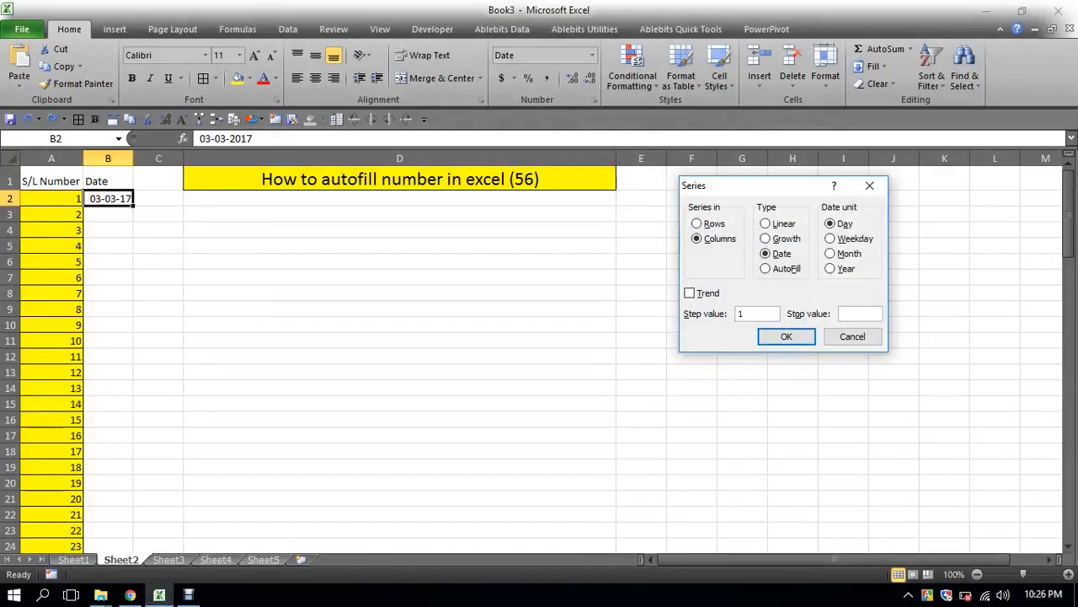
type("01")
type("may")
type("2017")
key("Return")
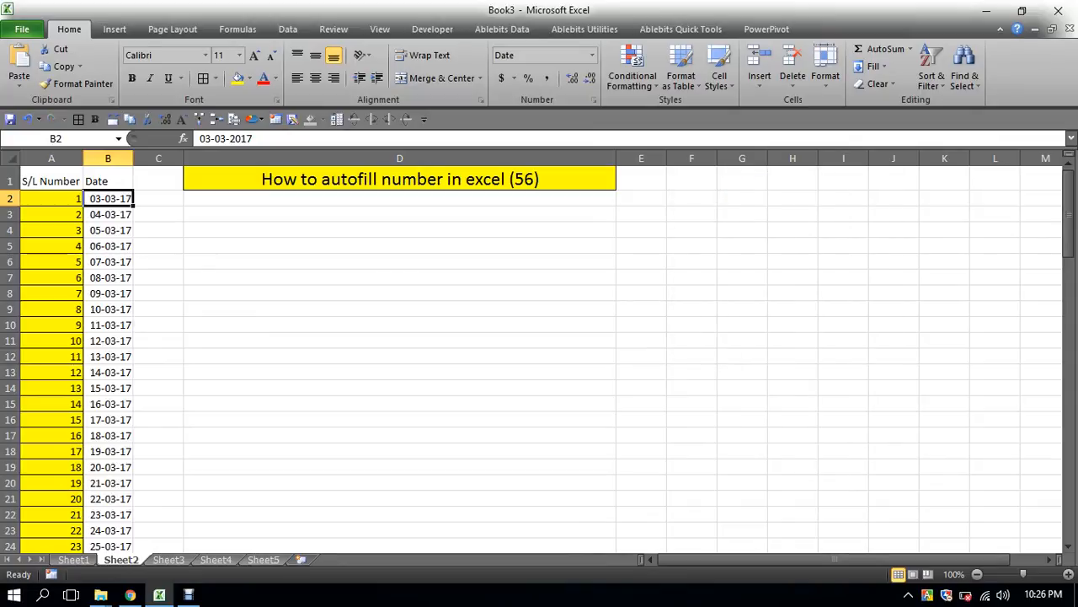
- Examine the date series in column B down to its last entry and back to its start
scroll(539, 360, "down", 11)
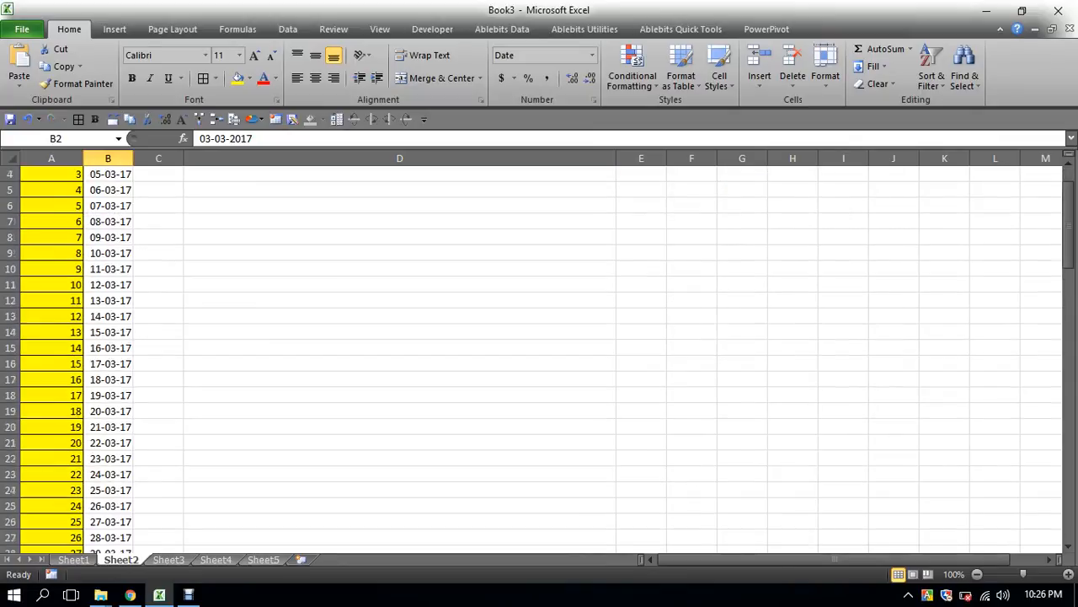
scroll(539, 360, "down", 5)
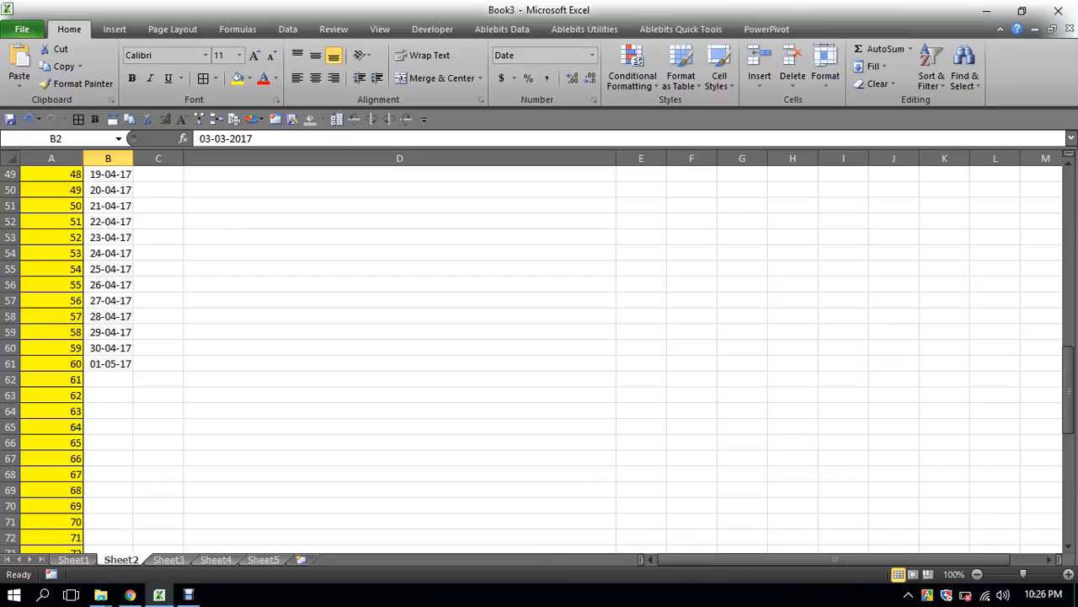
left_click(109, 364)
scroll(539, 360, "up", 16)
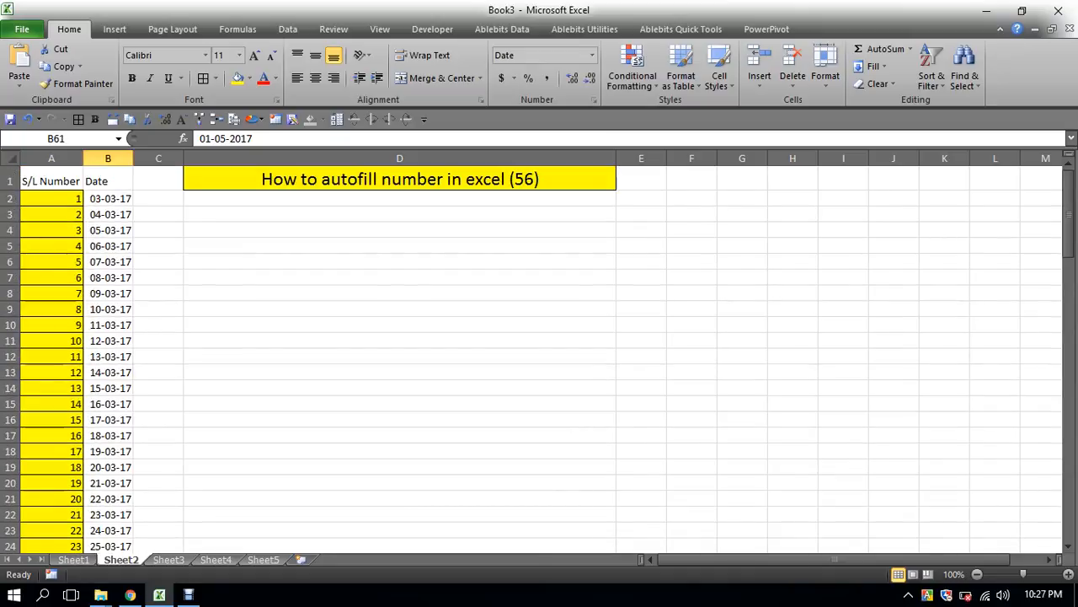
left_click_drag(108, 198, 118, 245)
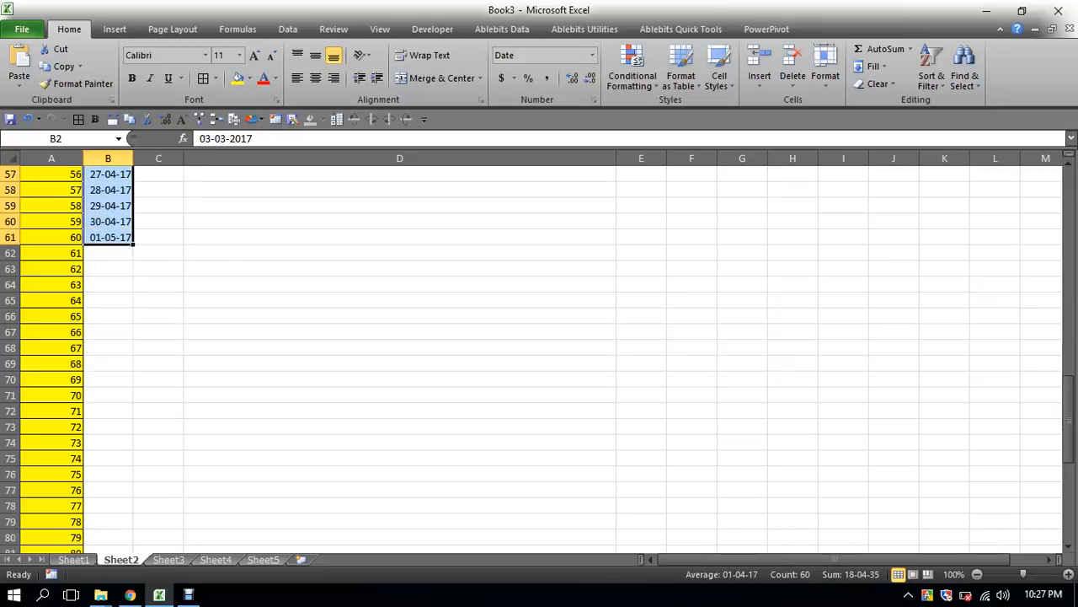
scroll(539, 354, "up", 14)
scroll(539, 354, "up", 4)
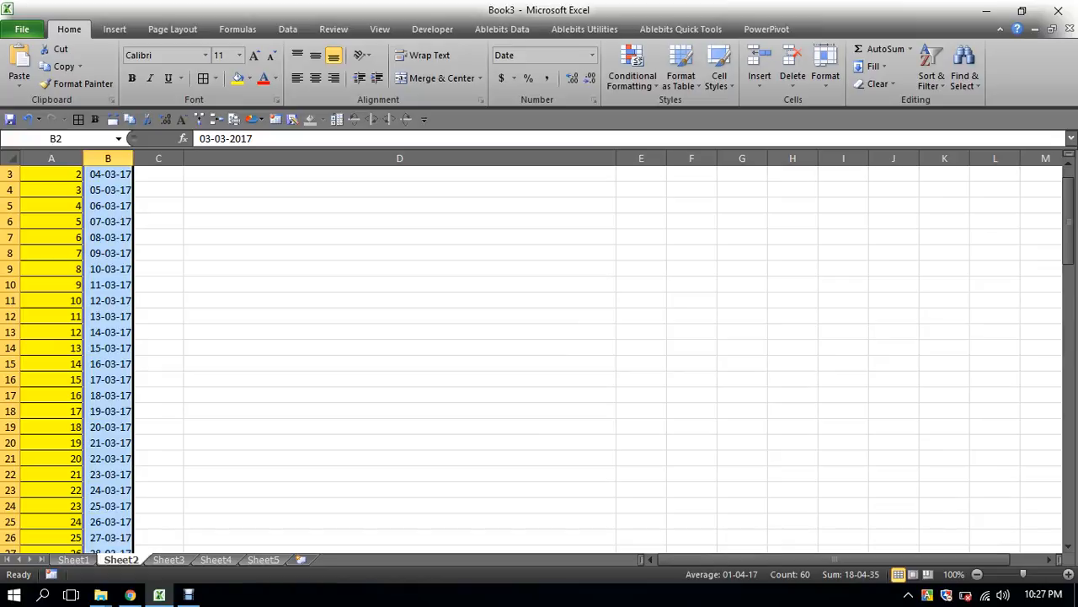
scroll(539, 354, "up", 1)
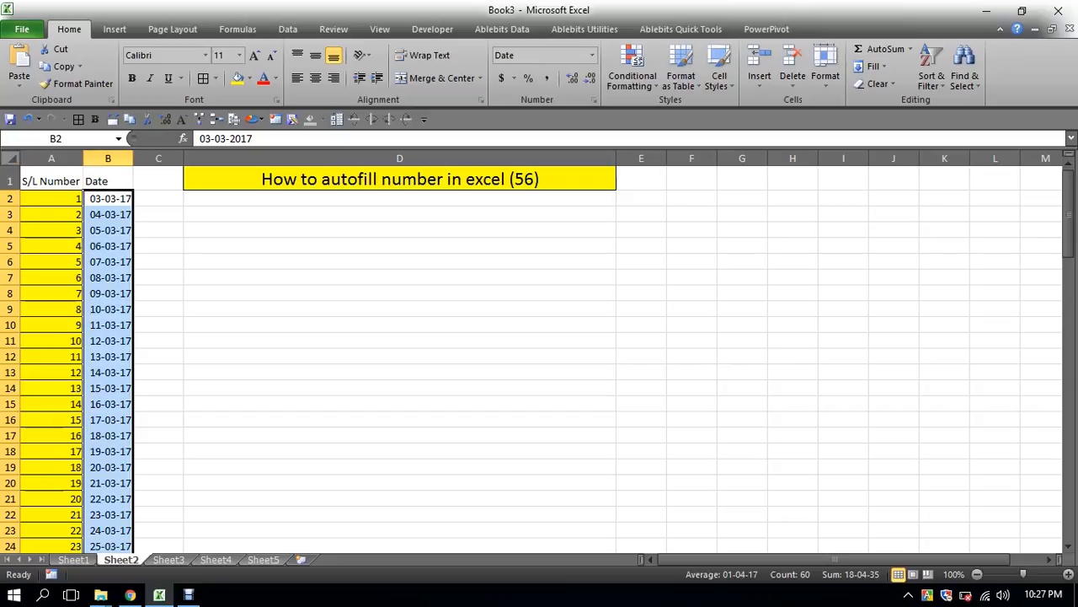
- Add borders to the header cells A1:B1
left_click_drag(52, 181, 108, 180)
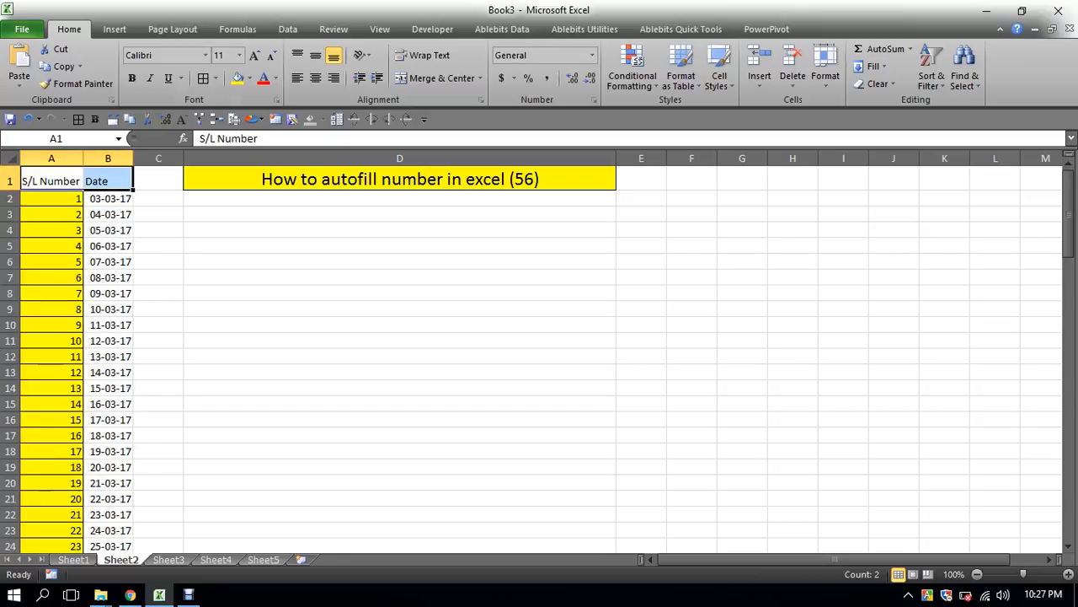
left_click(203, 79)
left_click(108, 199)
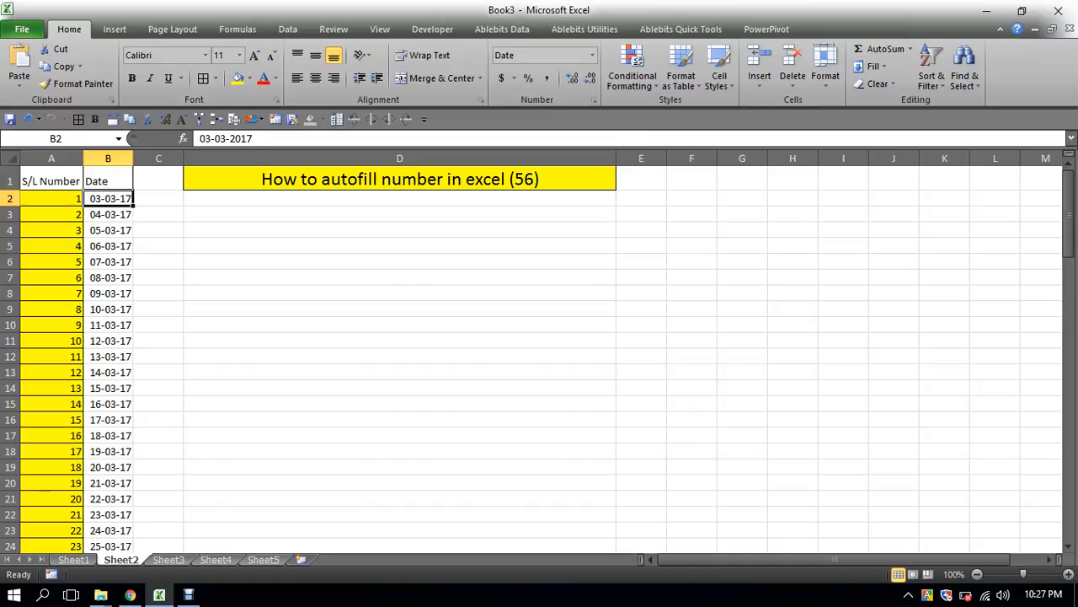